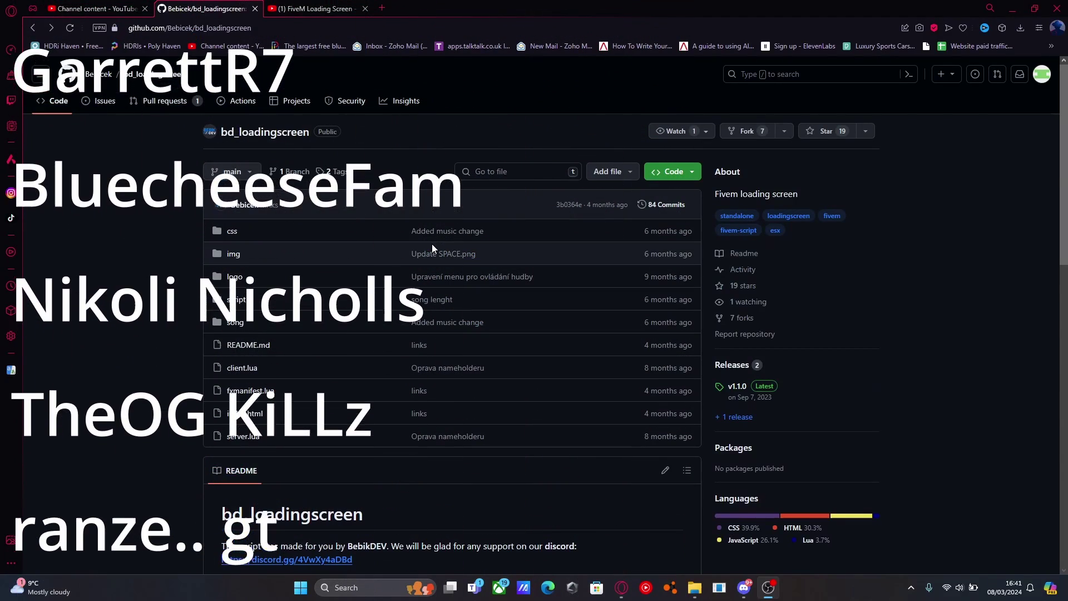
Open the v1.1.0 release of the bd_loadingscreen repository and download its source code as a zip.
{"action": "scroll", "coordinate": [398, 258], "scroll_direction": "down", "scroll_amount": 3}
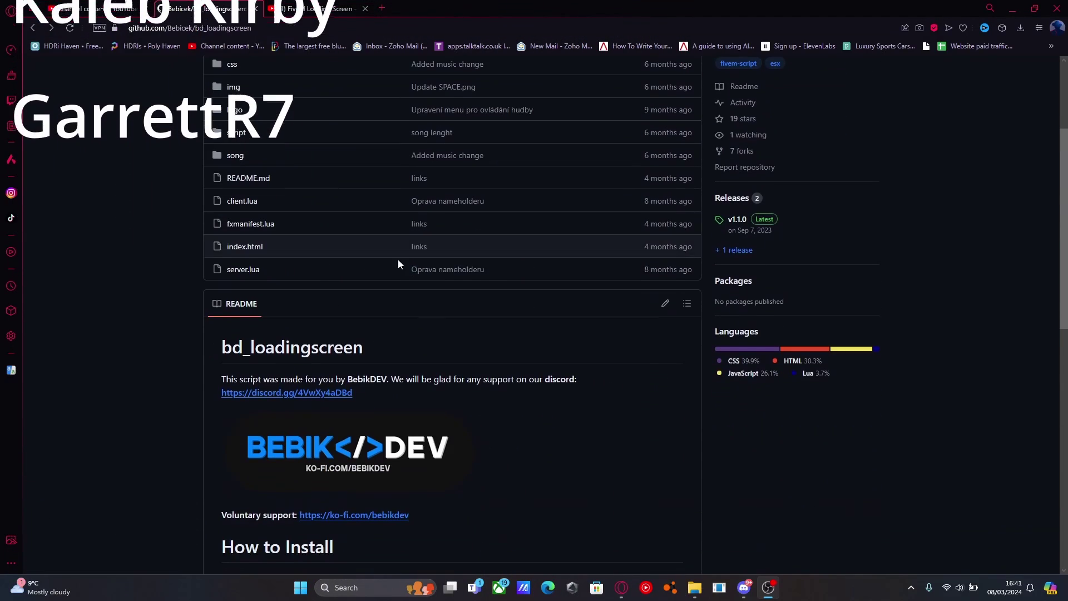
{"action": "scroll", "coordinate": [557, 313], "scroll_direction": "up", "scroll_amount": 3}
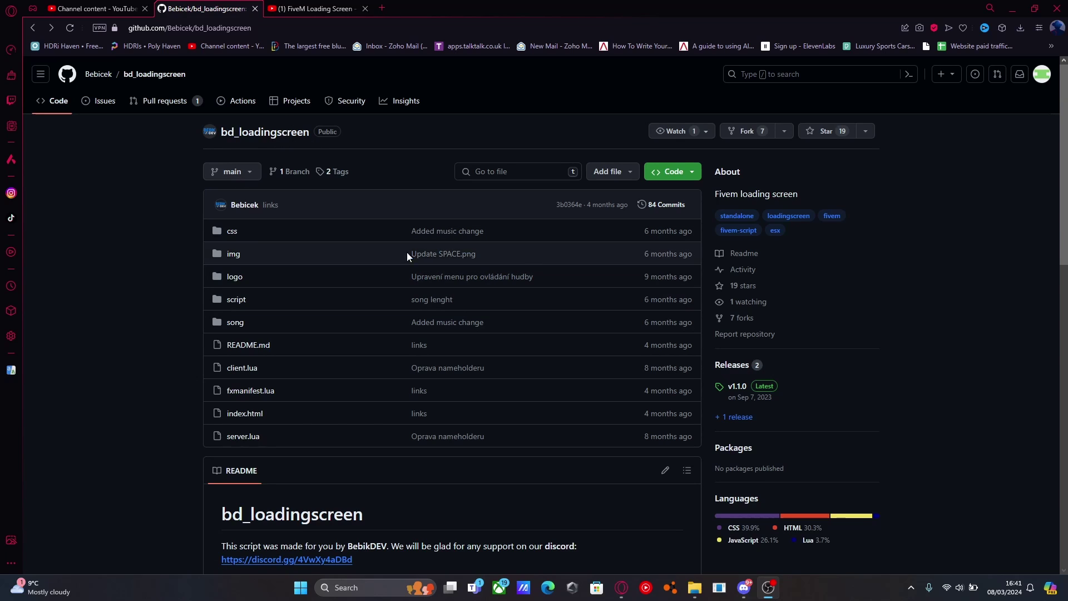
{"action": "scroll", "coordinate": [512, 389], "scroll_direction": "down", "scroll_amount": 1}
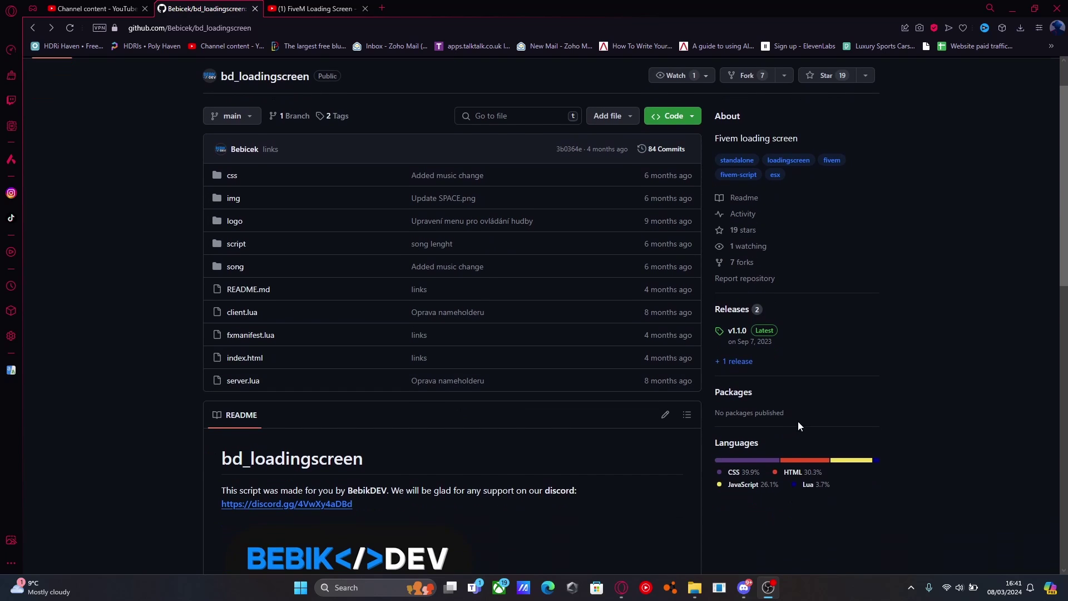
{"action": "left_click", "coordinate": [752, 333]}
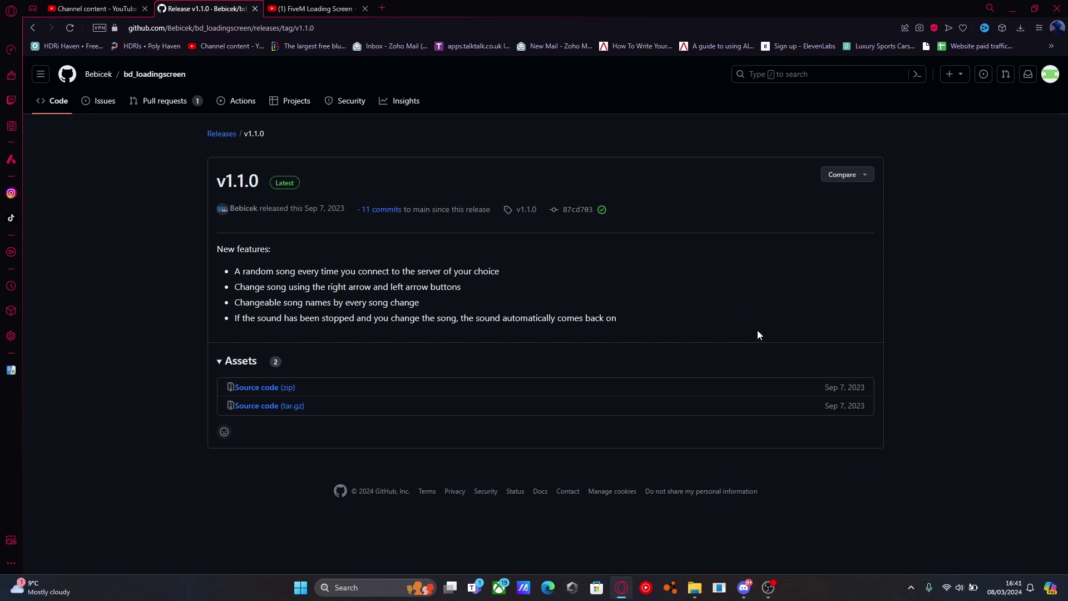
{"action": "left_click", "coordinate": [265, 388]}
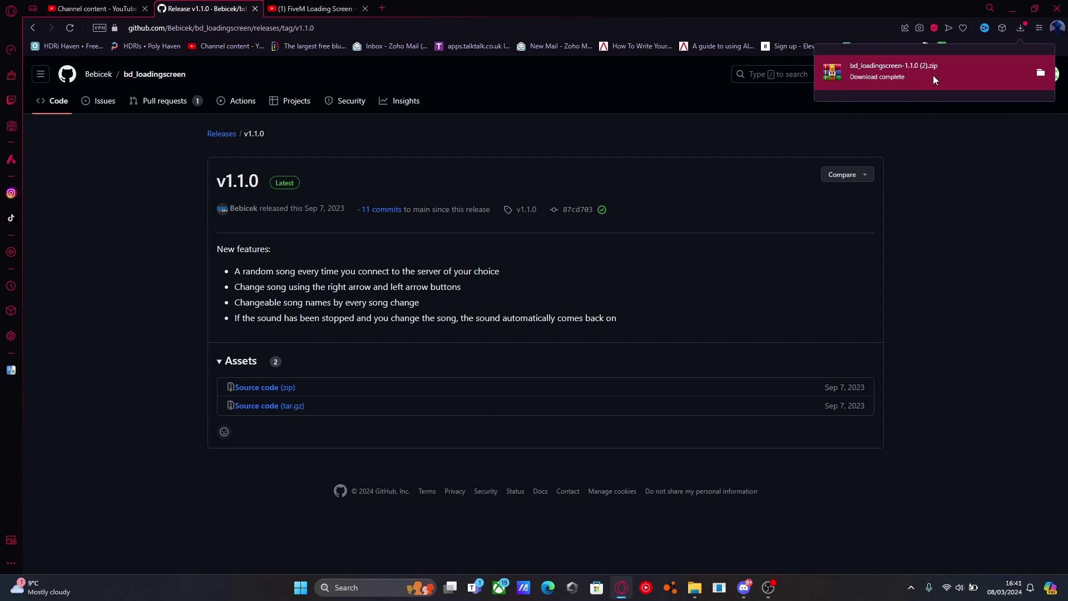
Open the downloaded bd_loadingscreen archive, check the contents of its inner folder and return to the archive's top level.
{"action": "left_click", "coordinate": [932, 75]}
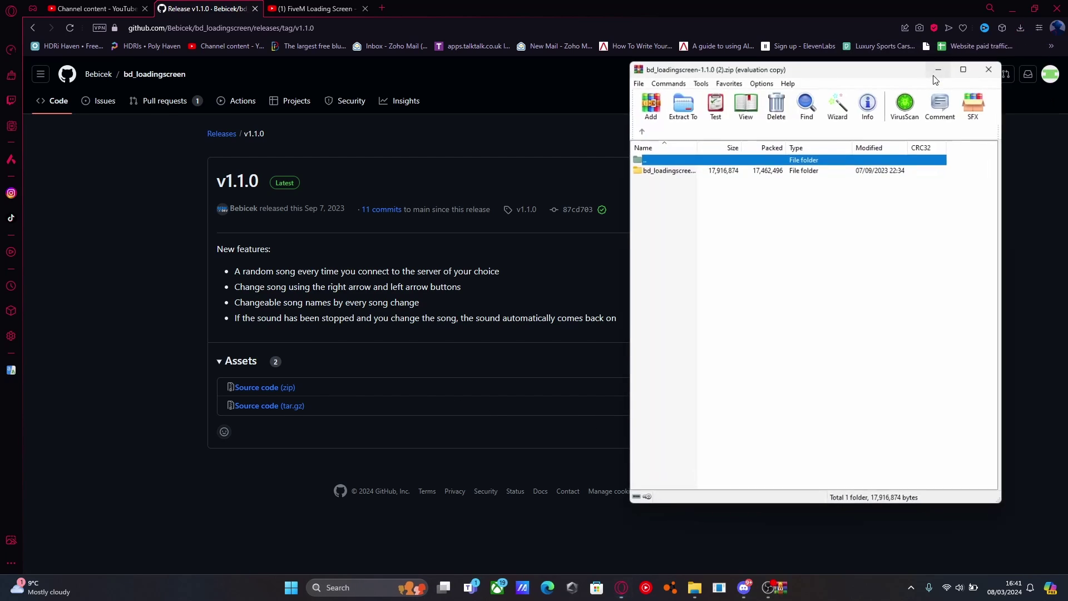
{"action": "double_click", "coordinate": [653, 170]}
{"action": "left_click_drag", "start_coordinate": [749, 332], "coordinate": [706, 263]}
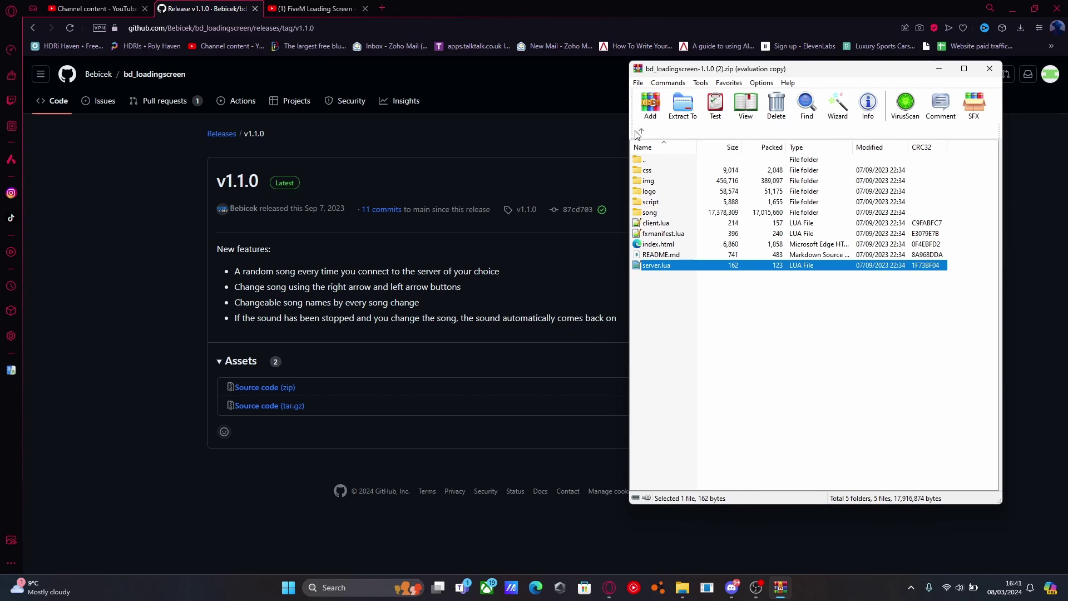
{"action": "left_click", "coordinate": [641, 131]}
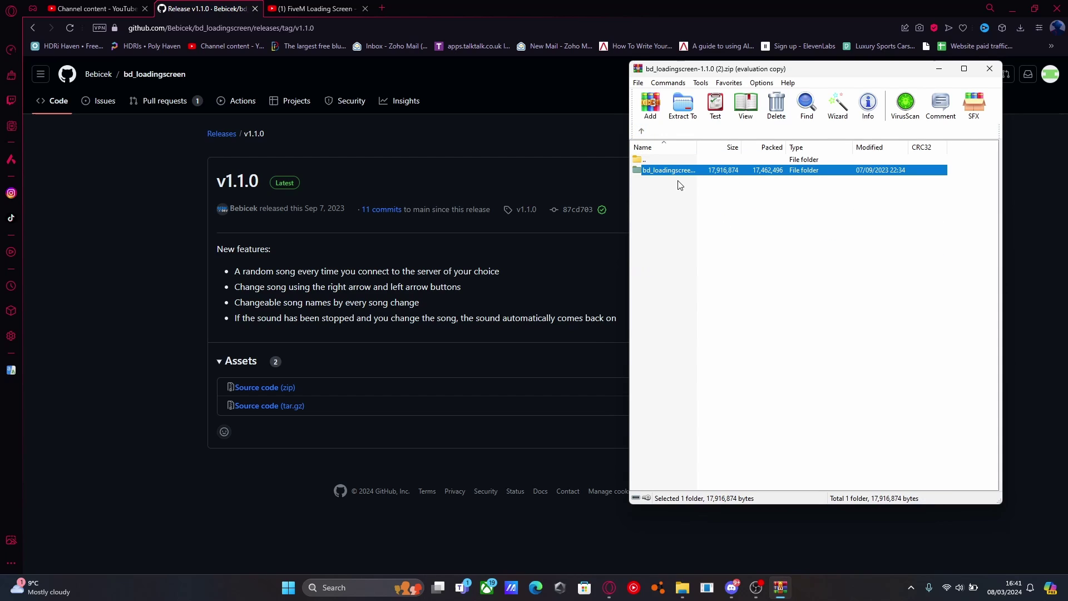
Minimize the browser and open the resources folder inside YTSERVER, txData, CFXDefaultFiveM_92F05F.base, keeping the archive window open.
{"action": "left_click", "coordinate": [1014, 4]}
{"action": "left_click", "coordinate": [713, 40]}
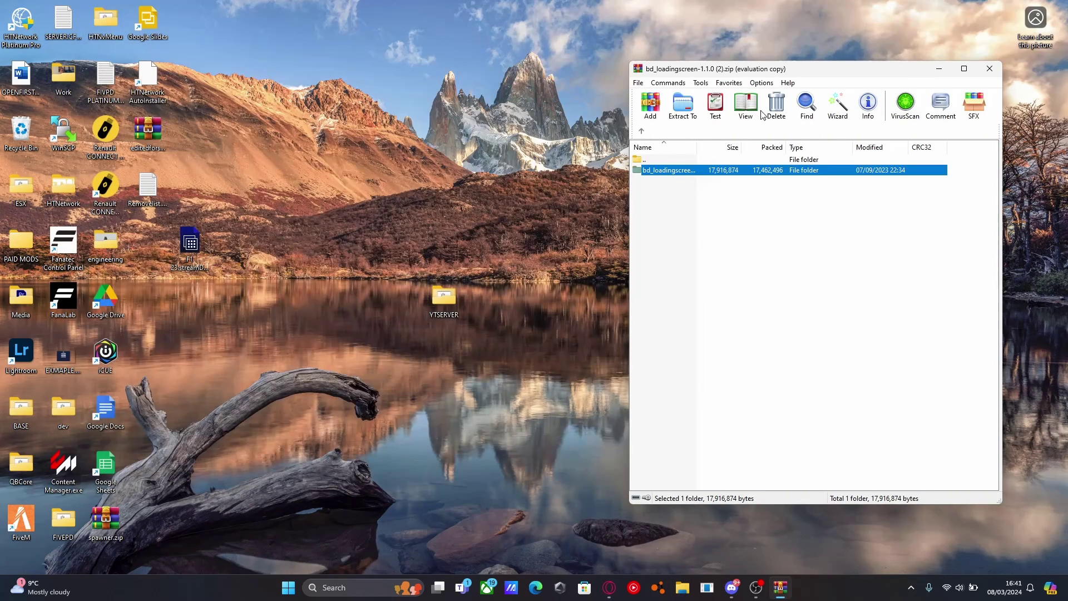
{"action": "left_click_drag", "start_coordinate": [685, 75], "coordinate": [691, 47]}
{"action": "left_click_drag", "start_coordinate": [435, 305], "coordinate": [352, 195]}
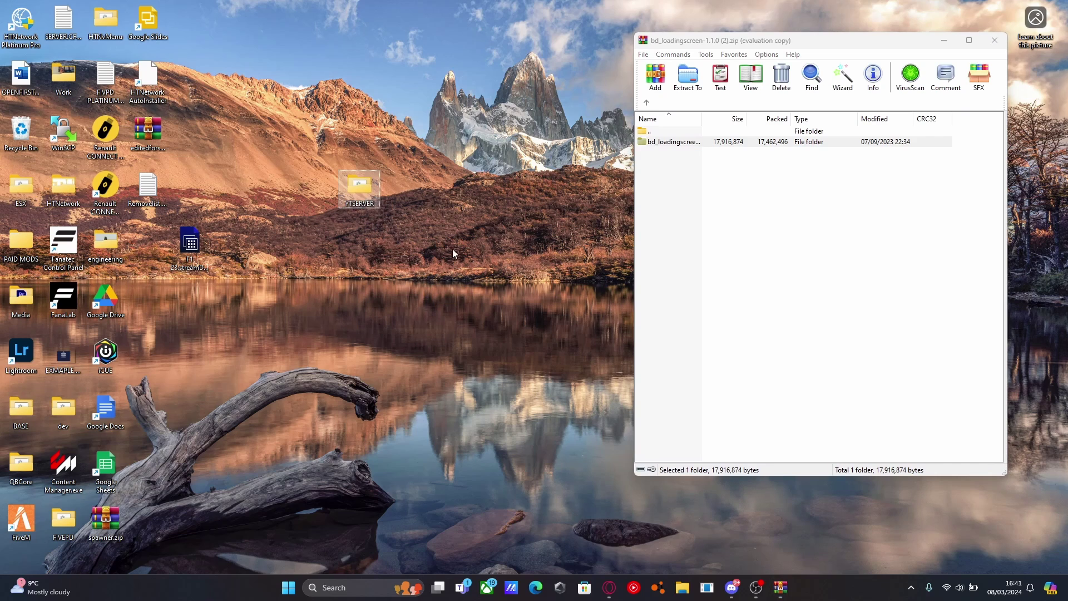
{"action": "double_click", "coordinate": [360, 190]}
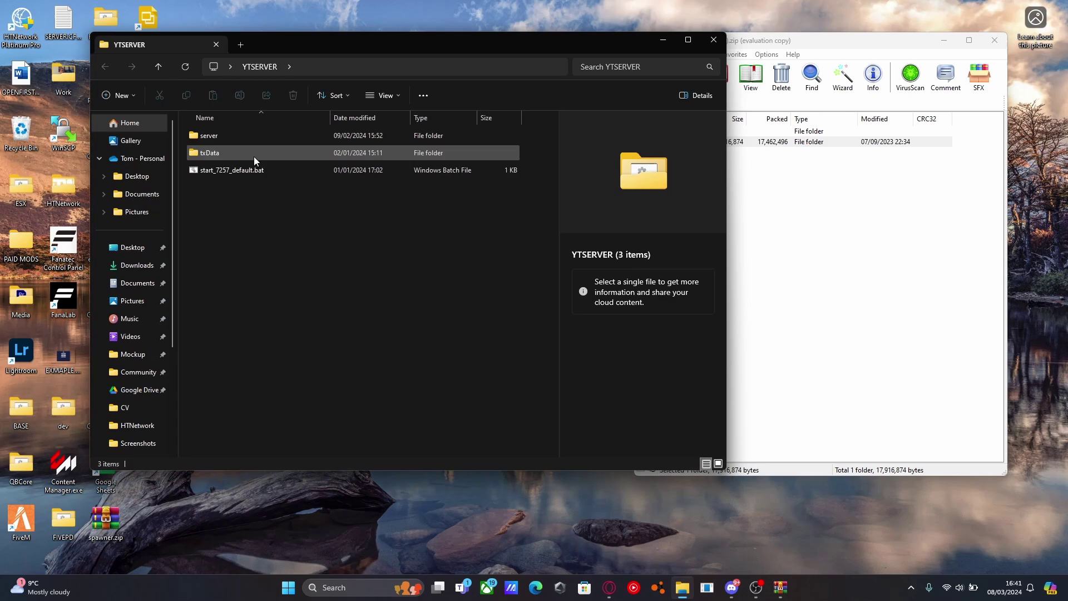
{"action": "double_click", "coordinate": [253, 154]}
{"action": "double_click", "coordinate": [242, 168]}
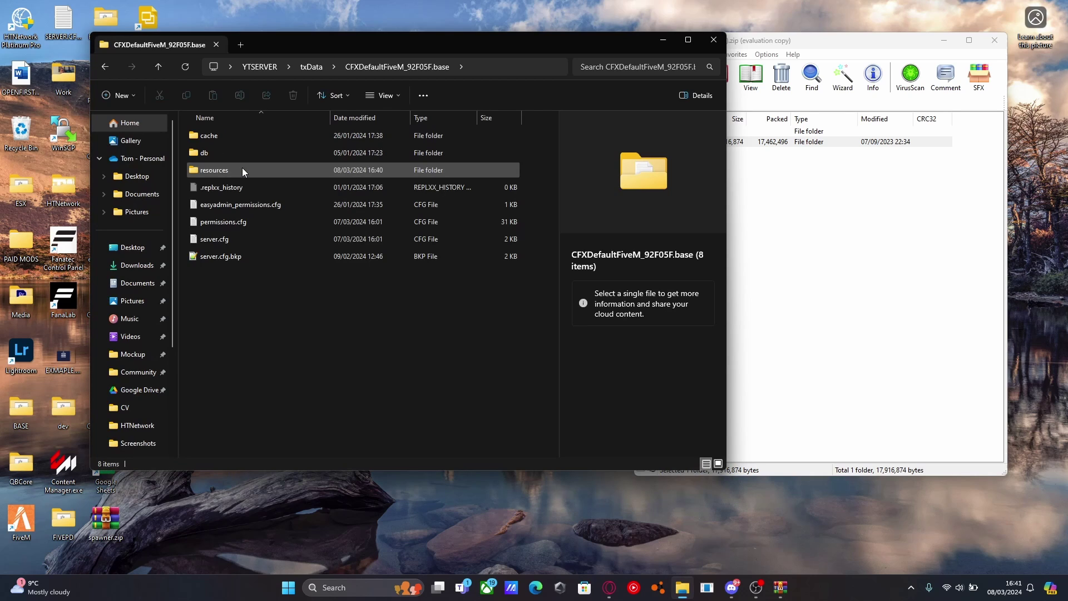
{"action": "double_click", "coordinate": [242, 168]}
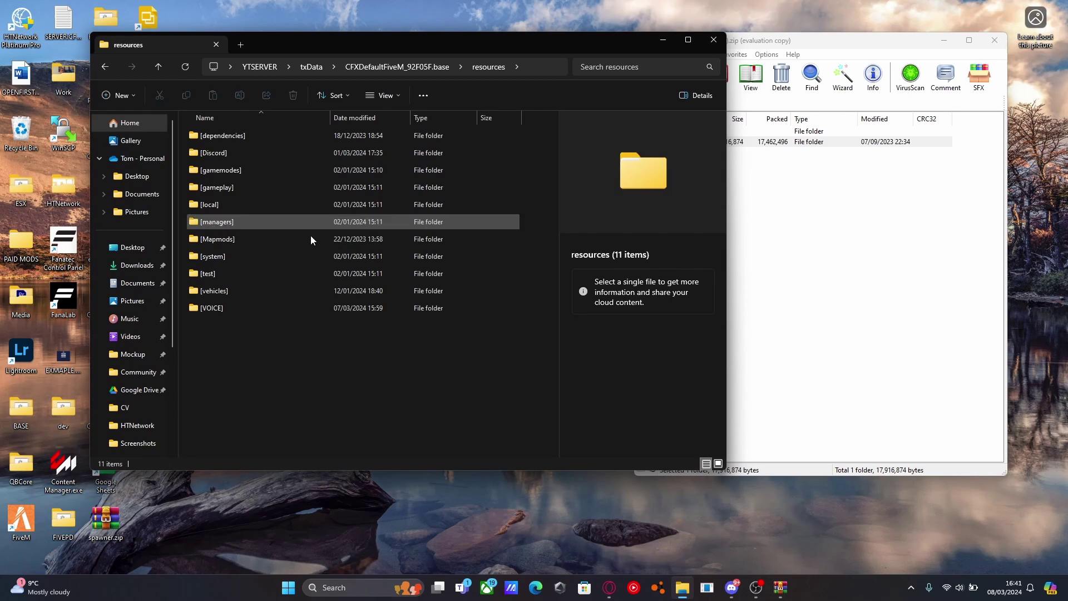
Create a new folder named [Loading] in the resources folder.
{"action": "right_click", "coordinate": [292, 351]}
{"action": "mouse_move", "coordinate": [333, 439]}
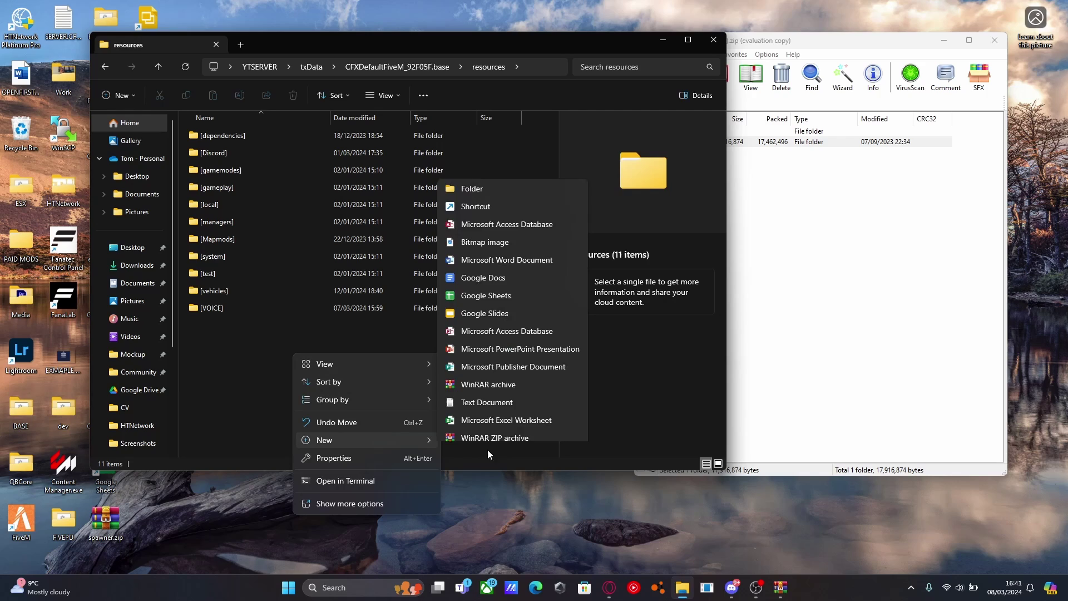
{"action": "left_click", "coordinate": [468, 171]}
{"action": "type", "text": "["}
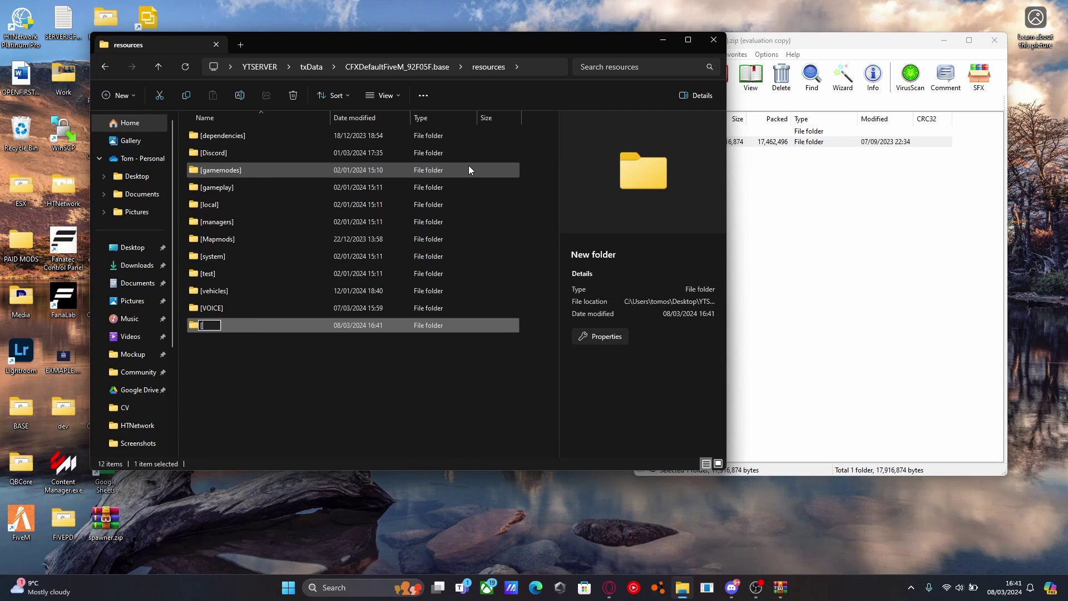
{"action": "type", "text": "Loafi"}
{"action": "type", "text": "ding"}
{"action": "left_click", "coordinate": [342, 392]}
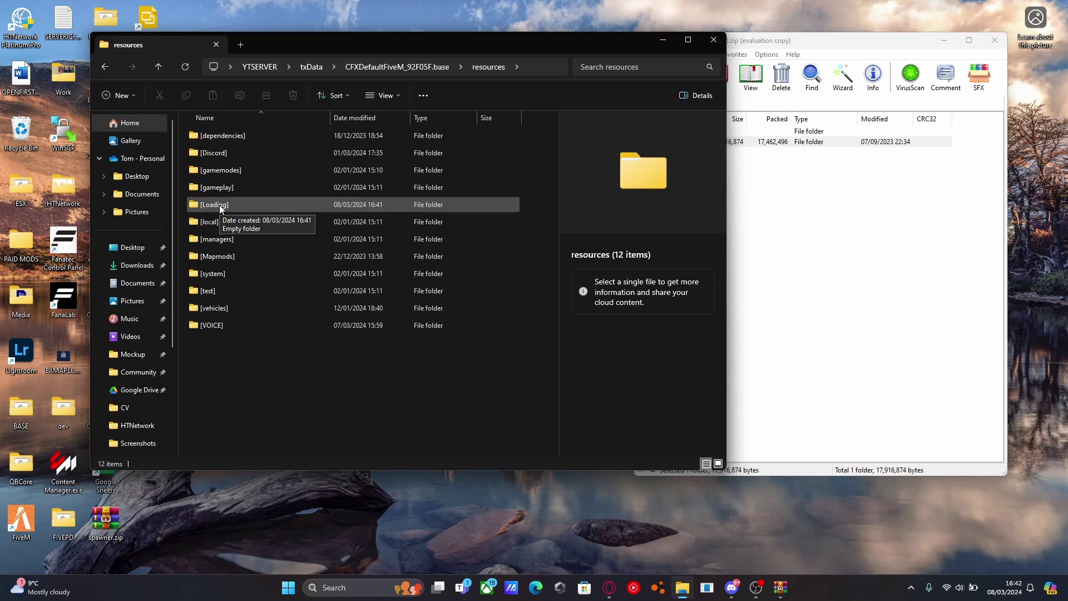
Open the new [Loading] folder and bring the archive window up beside it.
{"action": "left_click", "coordinate": [827, 227]}
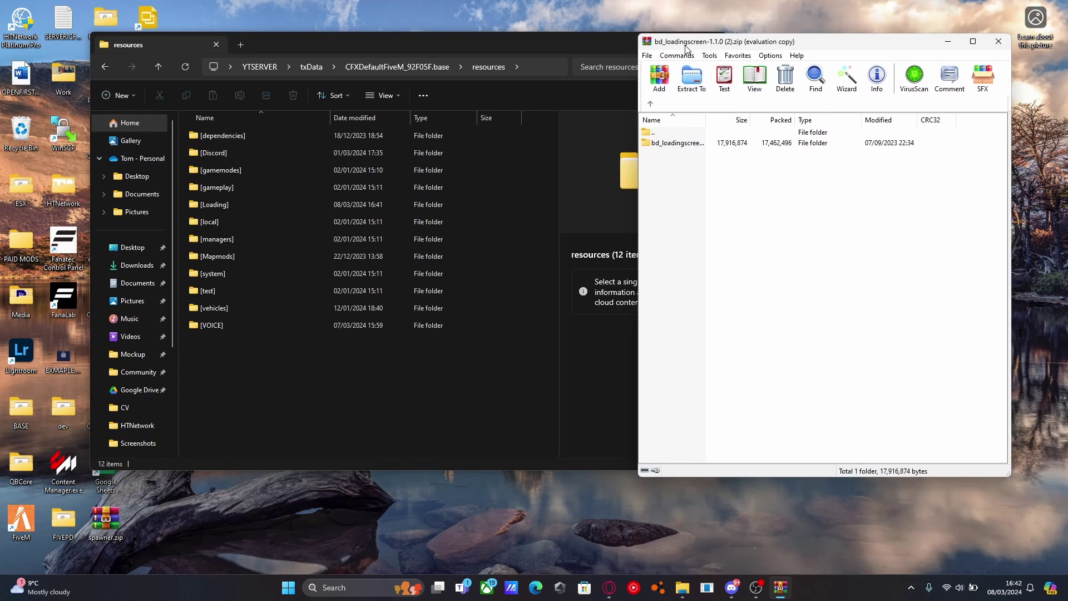
{"action": "left_click_drag", "start_coordinate": [676, 40], "coordinate": [699, 49]}
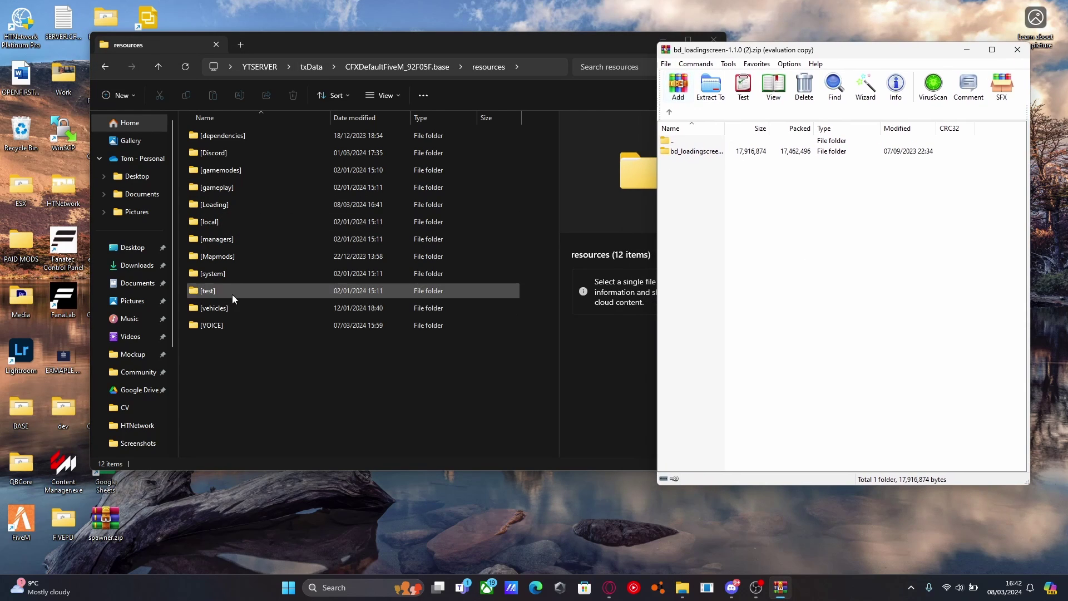
{"action": "double_click", "coordinate": [246, 205]}
{"action": "key", "text": "alt+Left"}
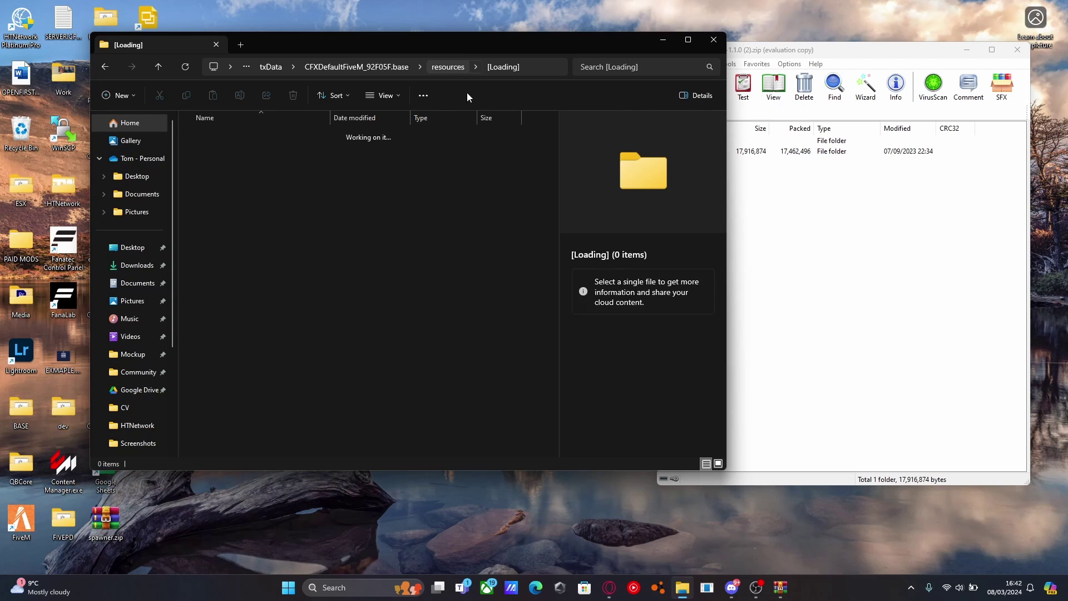
{"action": "double_click", "coordinate": [247, 205]}
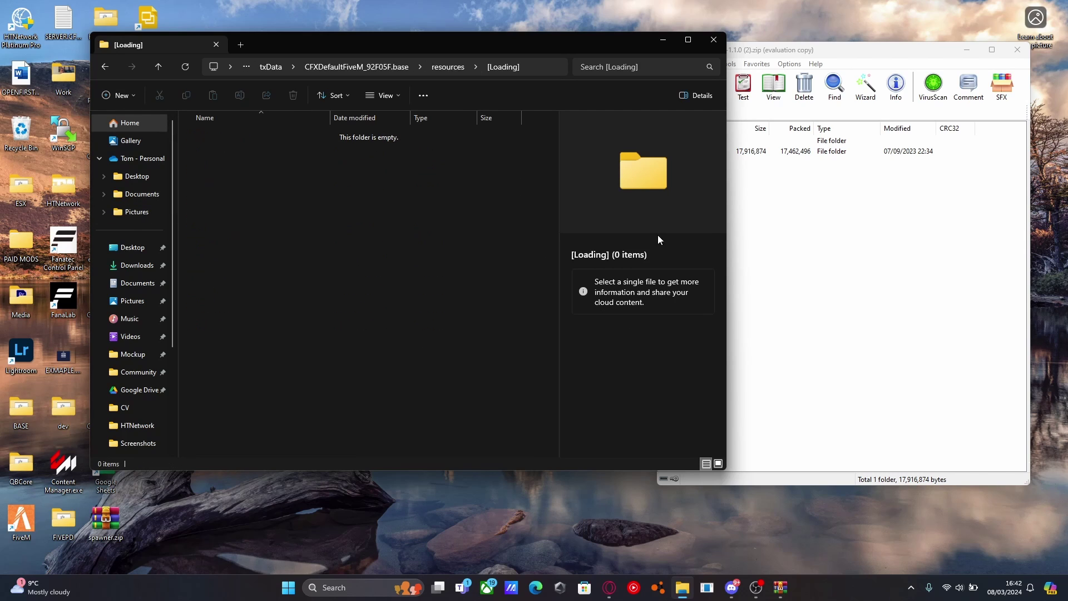
{"action": "left_click", "coordinate": [848, 238]}
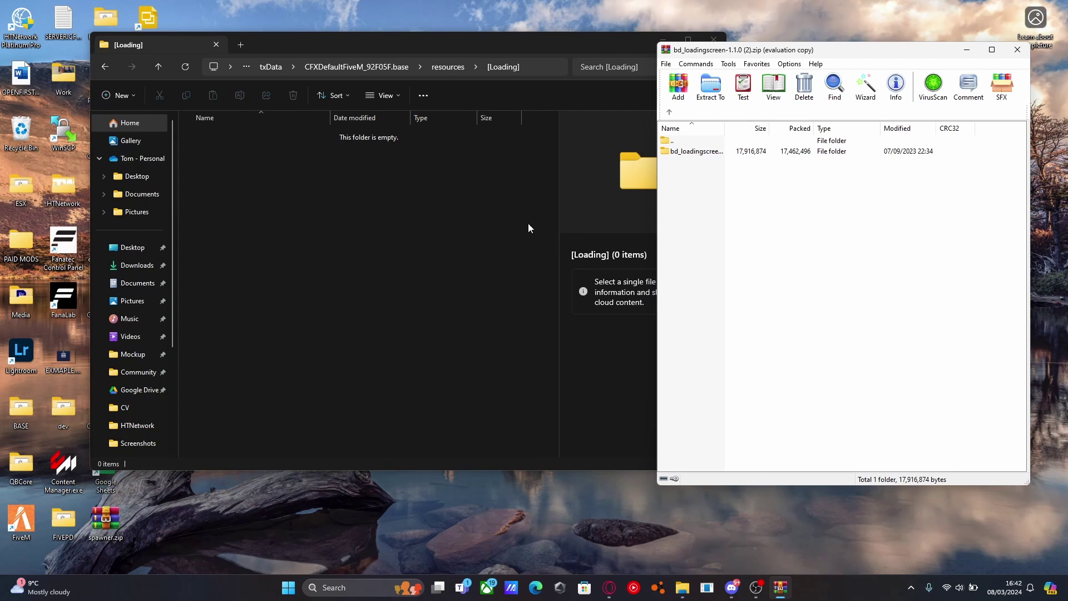
Rename the folder inside the archive to bd_loadingscreen by removing its version suffix.
{"action": "left_click_drag", "start_coordinate": [699, 152], "coordinate": [727, 158]}
{"action": "left_click", "coordinate": [702, 158]}
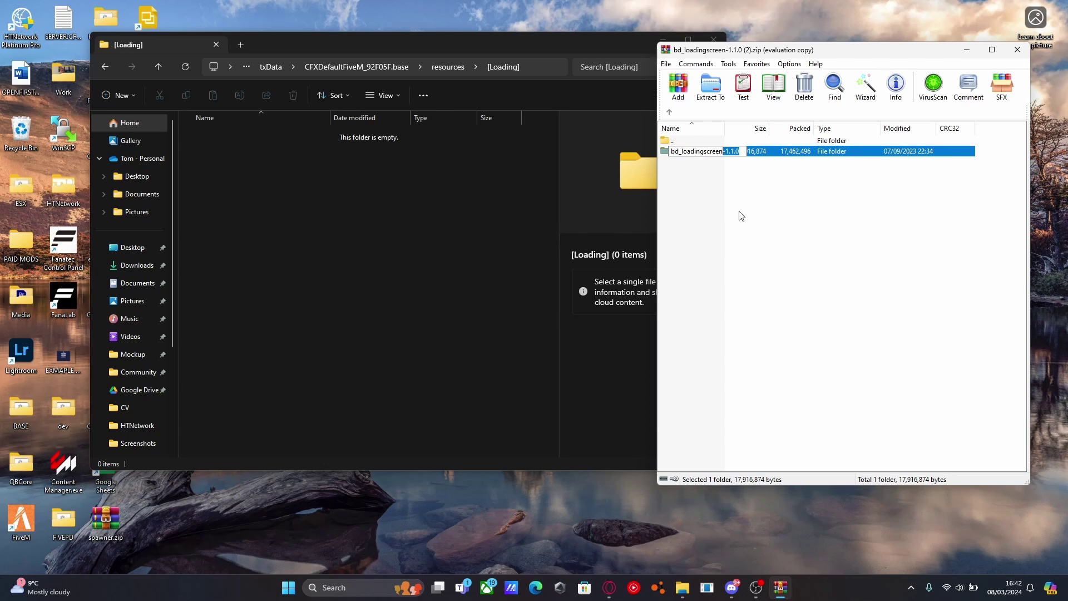
{"action": "key", "text": "BackSpace"}
{"action": "key", "text": "Return"}
{"action": "left_click", "coordinate": [750, 237]}
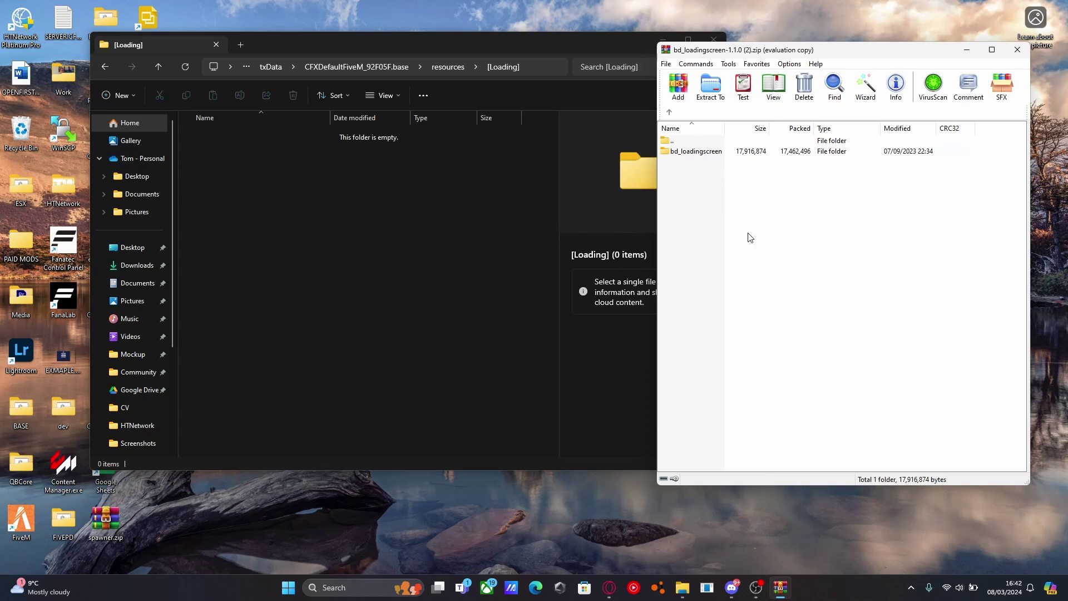
Extract the bd_loadingscreen folder from the archive into the [Loading] folder and close the archive.
{"action": "left_click", "coordinate": [704, 151]}
{"action": "left_click_drag", "start_coordinate": [391, 229], "coordinate": [392, 229]}
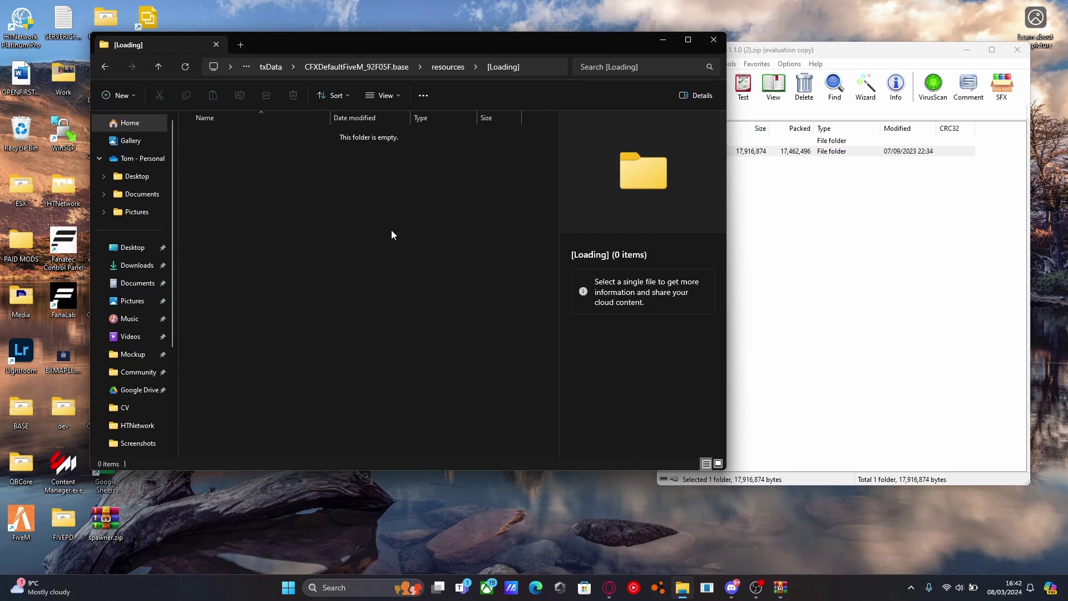
{"action": "left_click", "coordinate": [1016, 52]}
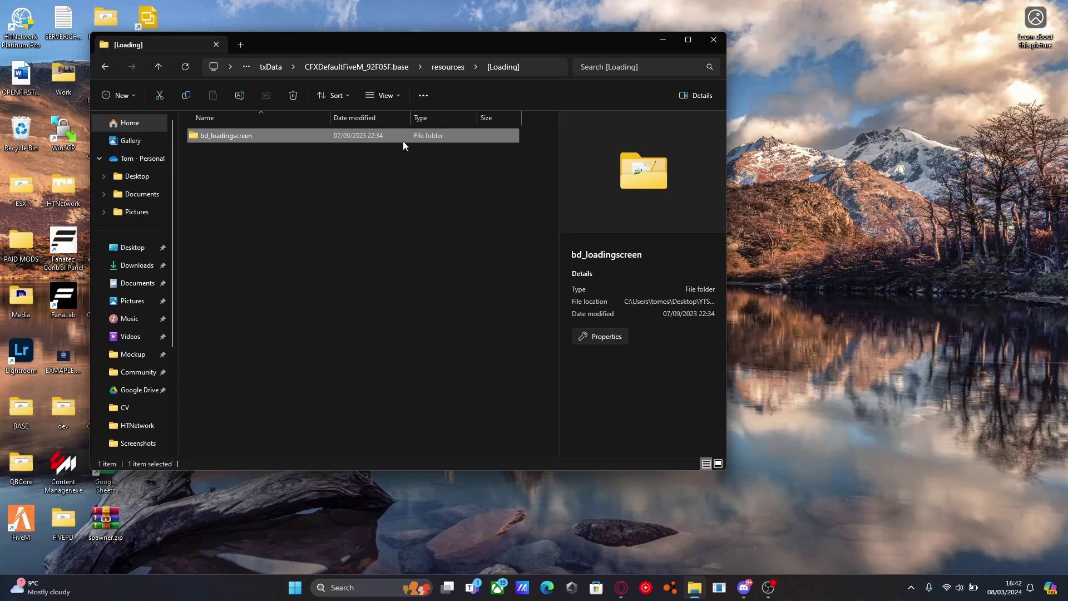
Return to the CFXDefaultFiveM_92F05F.base folder and open server.cfg for editing.
{"action": "left_click", "coordinate": [447, 67]}
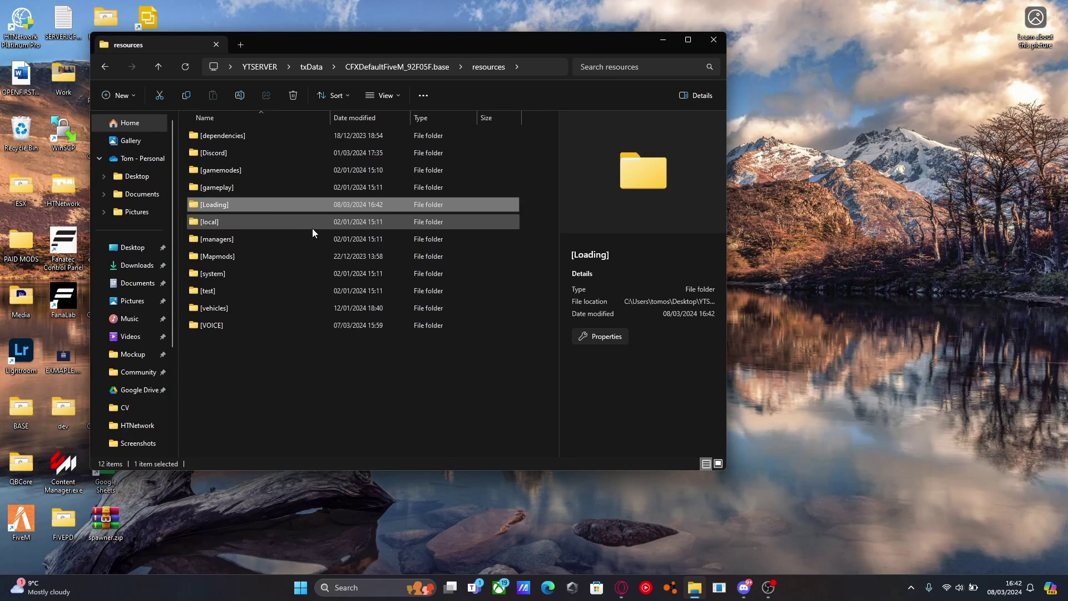
{"action": "left_click", "coordinate": [243, 206]}
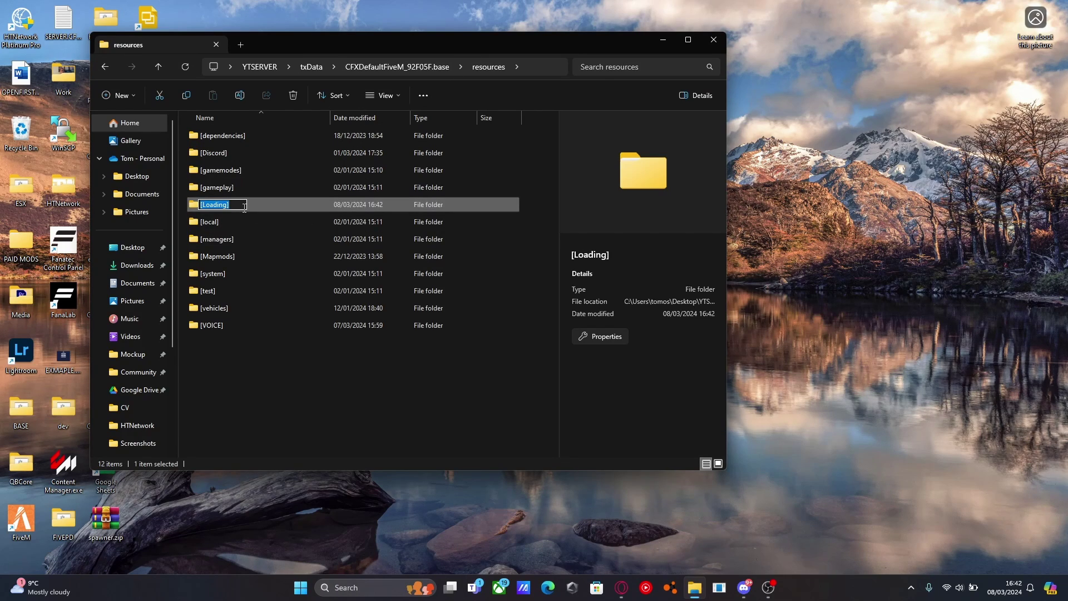
{"action": "left_click", "coordinate": [322, 414]}
{"action": "left_click", "coordinate": [397, 67]}
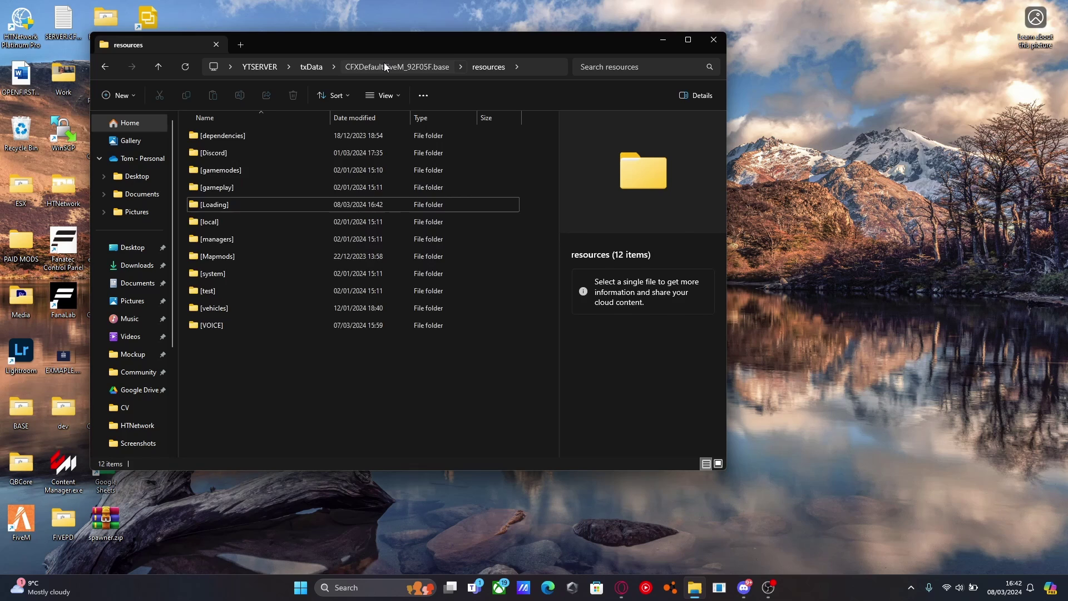
{"action": "left_click_drag", "start_coordinate": [411, 46], "coordinate": [453, 48]}
{"action": "double_click", "coordinate": [275, 244]}
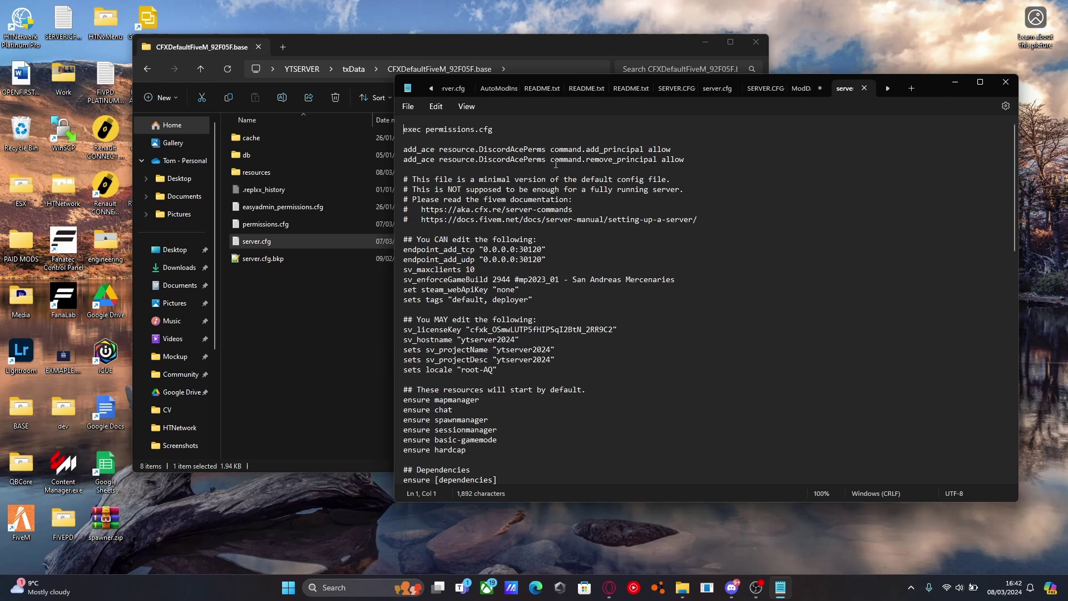
Add the line "ensure [Loading]" below the Discord scripts entry in server.cfg and save the file.
{"action": "scroll", "coordinate": [630, 296], "scroll_direction": "down", "scroll_amount": 15}
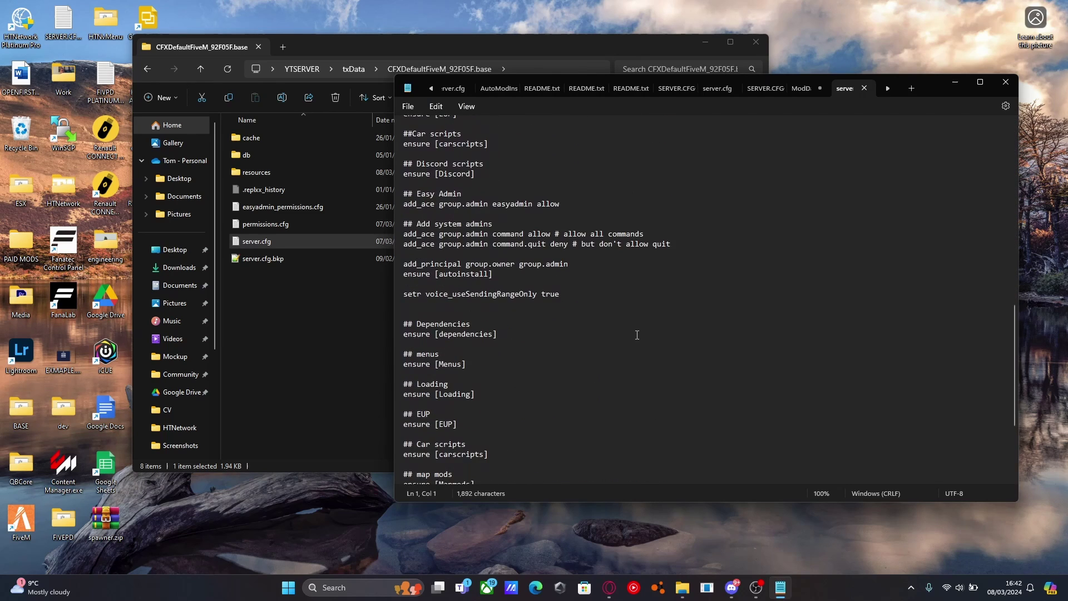
{"action": "scroll", "coordinate": [637, 334], "scroll_direction": "up", "scroll_amount": 12}
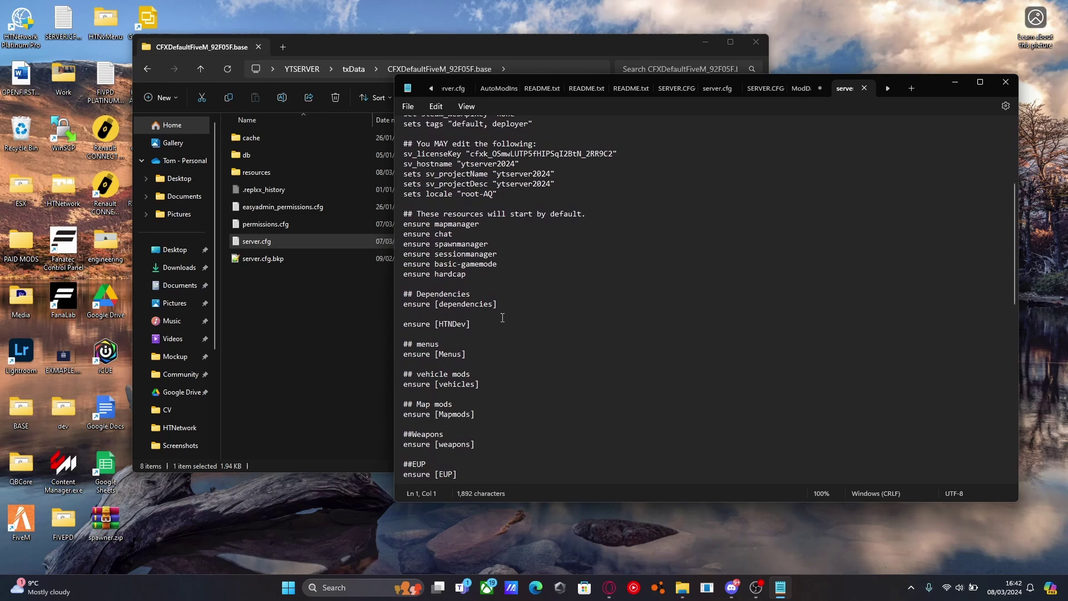
{"action": "scroll", "coordinate": [523, 366], "scroll_direction": "down", "scroll_amount": 4}
{"action": "left_click", "coordinate": [500, 409]}
{"action": "key", "text": "Return"}
{"action": "type", "text": "ensu"}
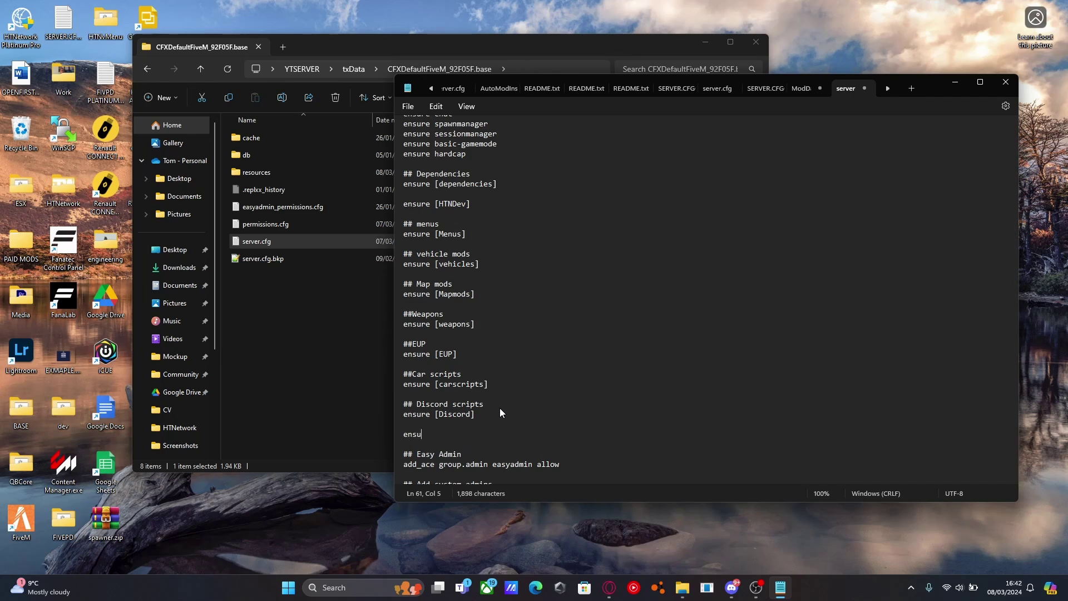
{"action": "type", "text": "re [Loading]"}
{"action": "scroll", "coordinate": [509, 395], "scroll_direction": "down", "scroll_amount": 1}
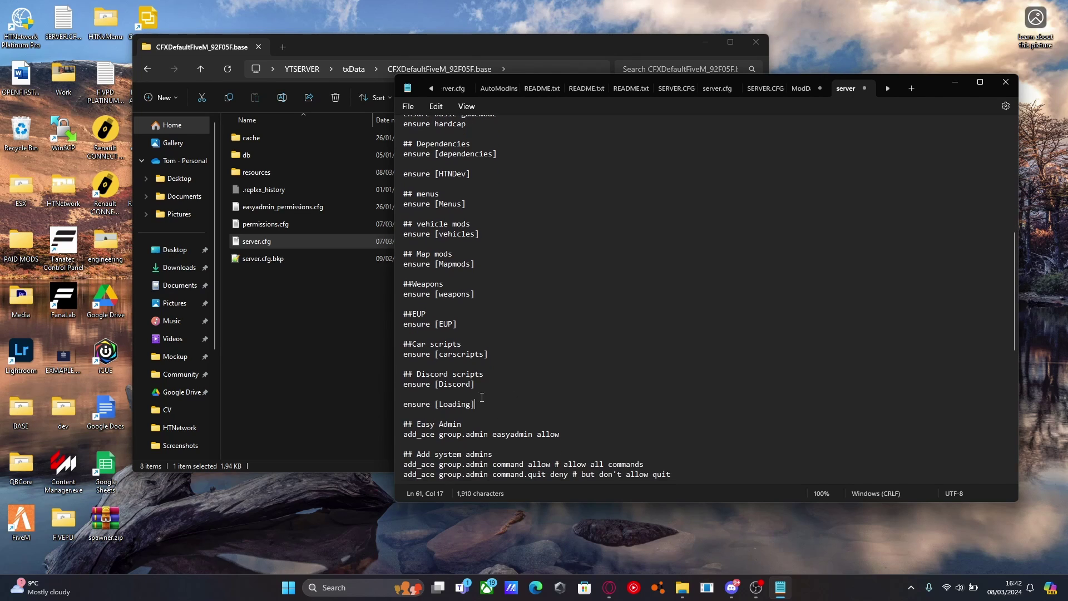
{"action": "scroll", "coordinate": [462, 375], "scroll_direction": "down", "scroll_amount": 2}
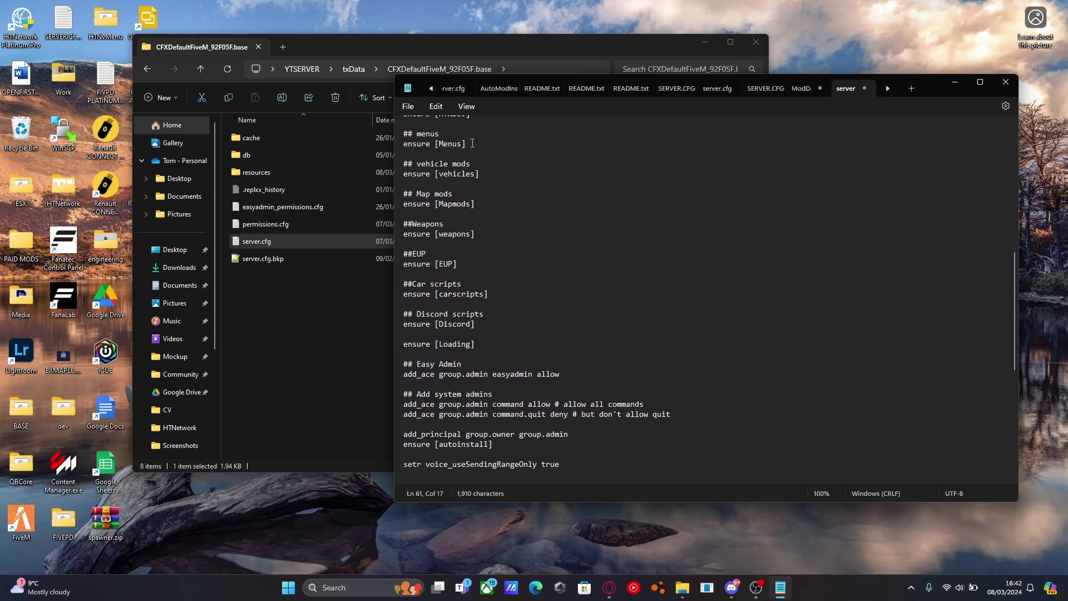
{"action": "left_click", "coordinate": [408, 106]}
{"action": "left_click", "coordinate": [419, 180]}
Add the comment "## Loading screen mods" above the ensure [Loading] line in server.cfg, then save and close the file.
{"action": "left_click", "coordinate": [412, 336]}
{"action": "key", "text": "Return"}
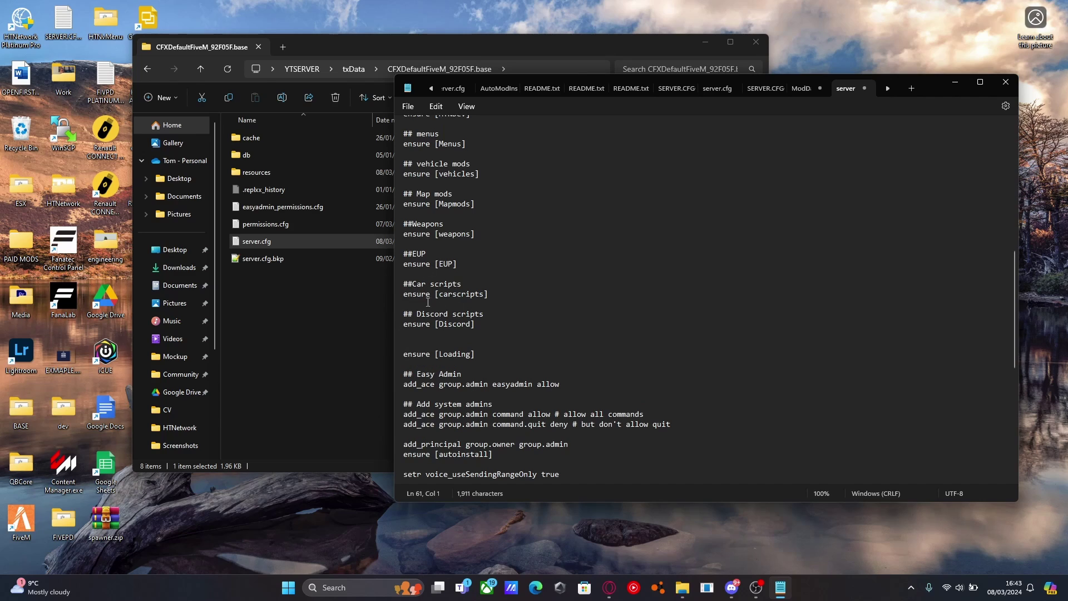
{"action": "type", "text": "#"}
{"action": "type", "text": "# Loading sc"}
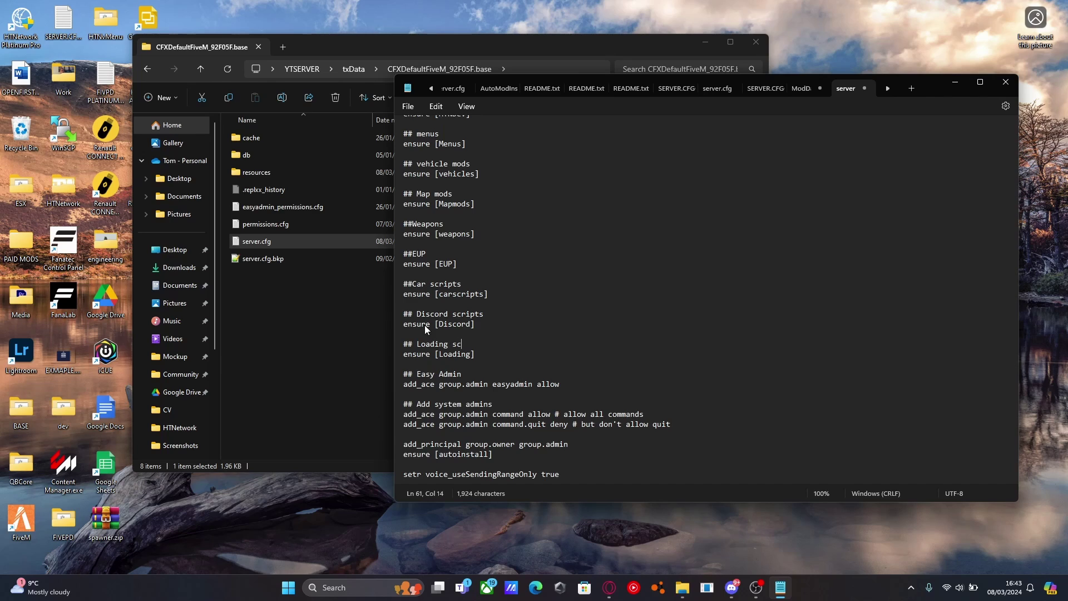
{"action": "type", "text": "reen mods"}
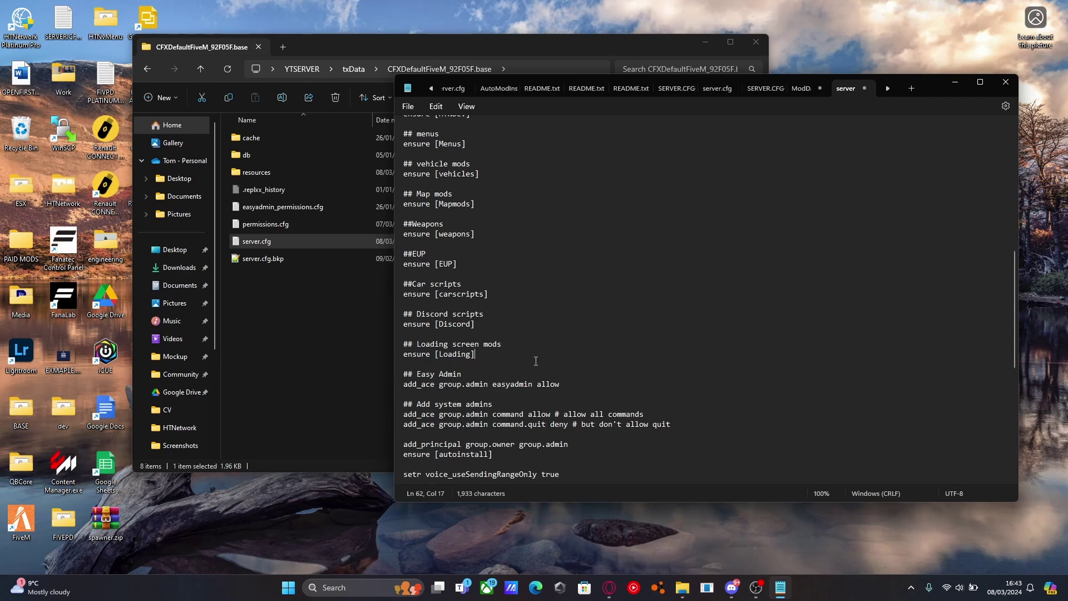
{"action": "left_click", "coordinate": [412, 107]}
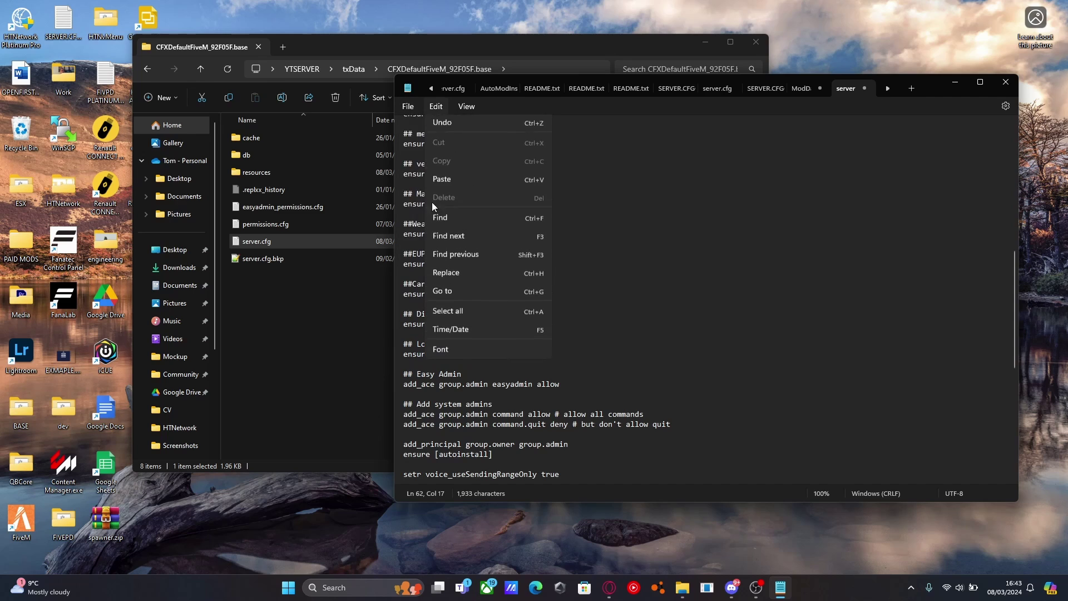
{"action": "left_click", "coordinate": [417, 180]}
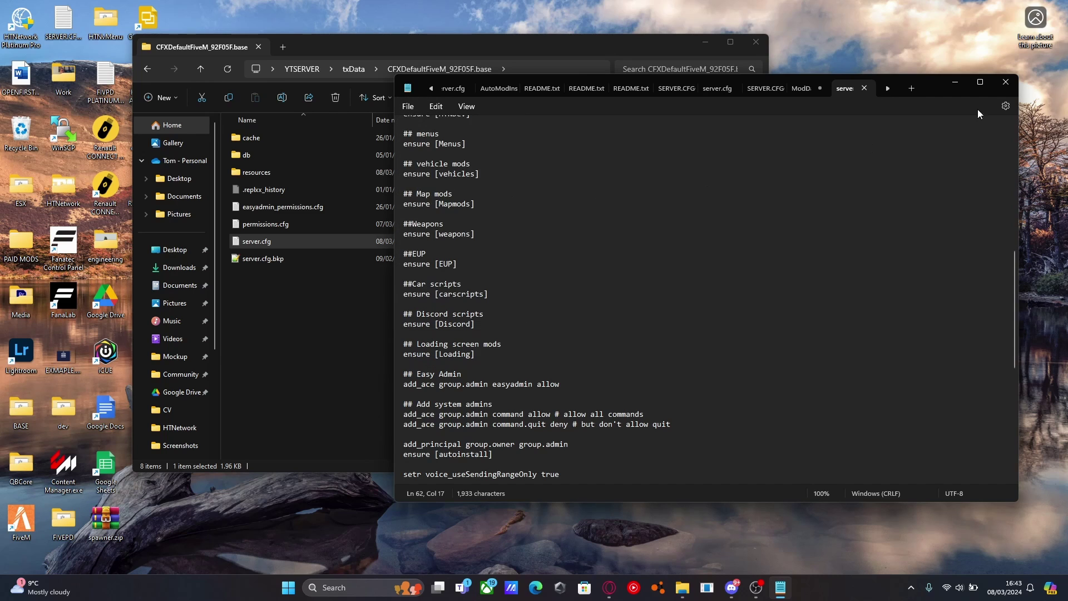
{"action": "left_click", "coordinate": [1006, 83]}
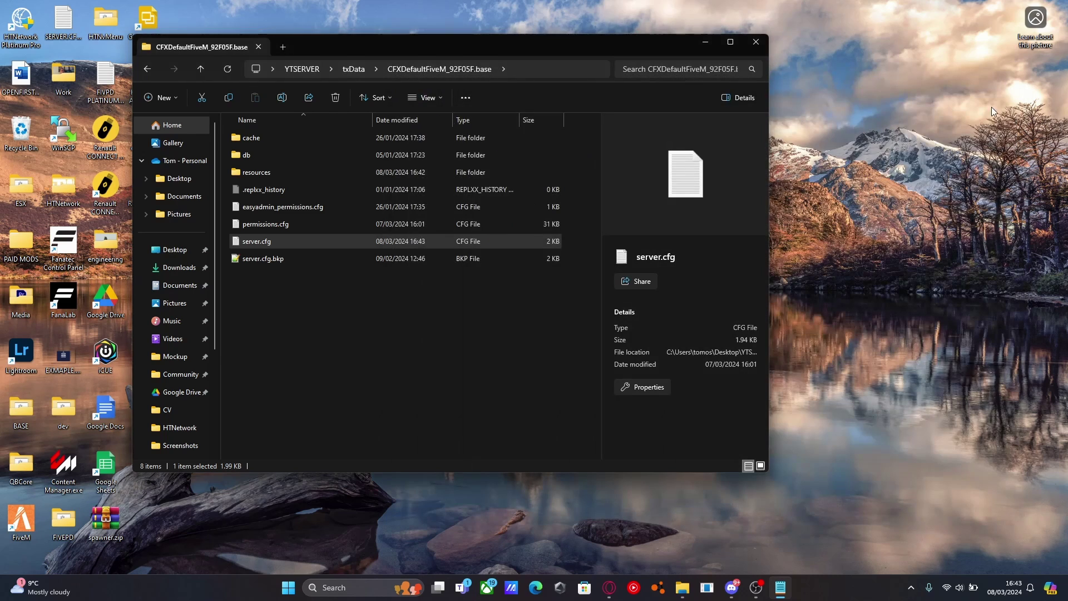
Go to resources/[Loading]/bd_loadingscreen and open index.html for editing in Notepad++.
{"action": "double_click", "coordinate": [280, 173]}
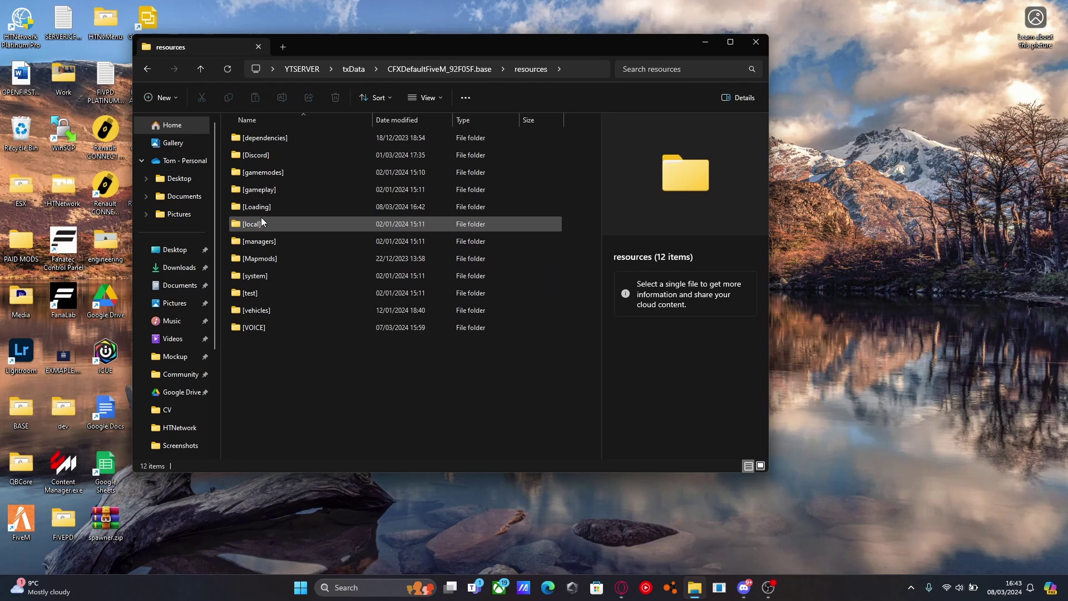
{"action": "double_click", "coordinate": [259, 207]}
{"action": "double_click", "coordinate": [269, 140]}
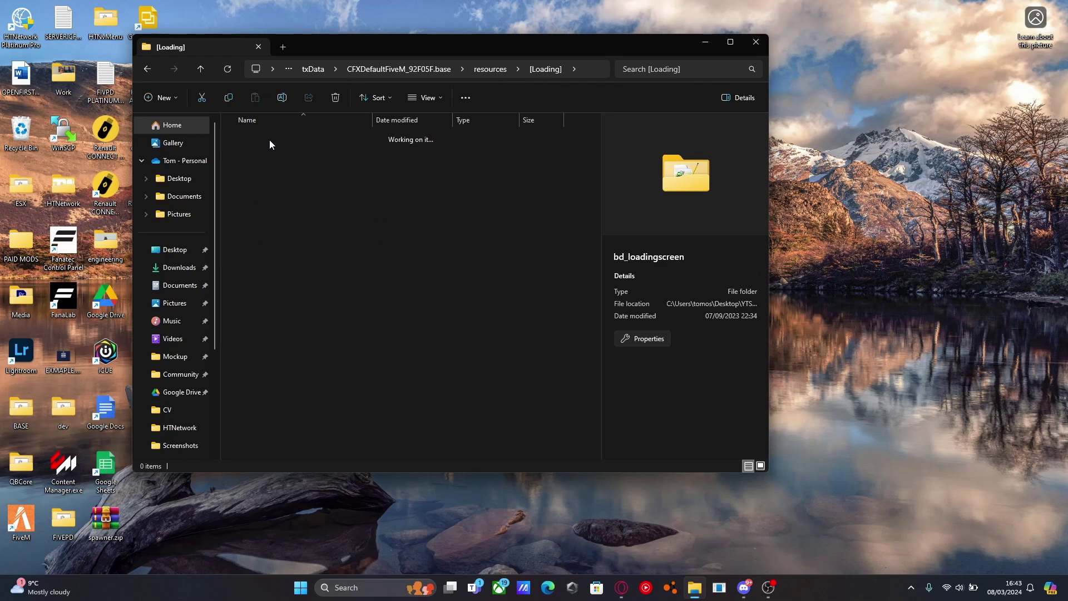
{"action": "left_click", "coordinate": [258, 261]}
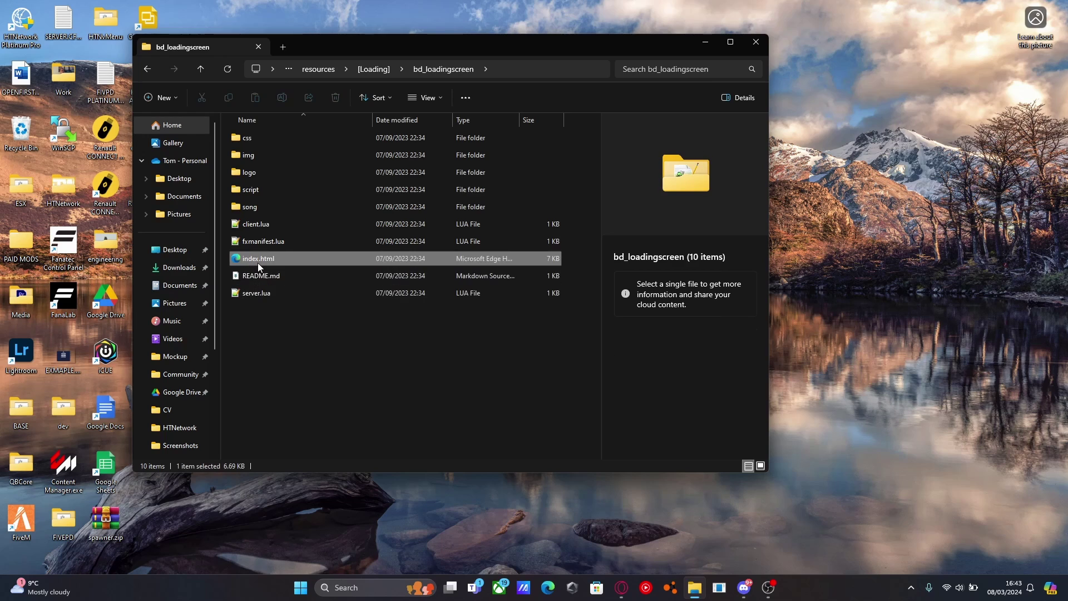
{"action": "right_click", "coordinate": [258, 265]}
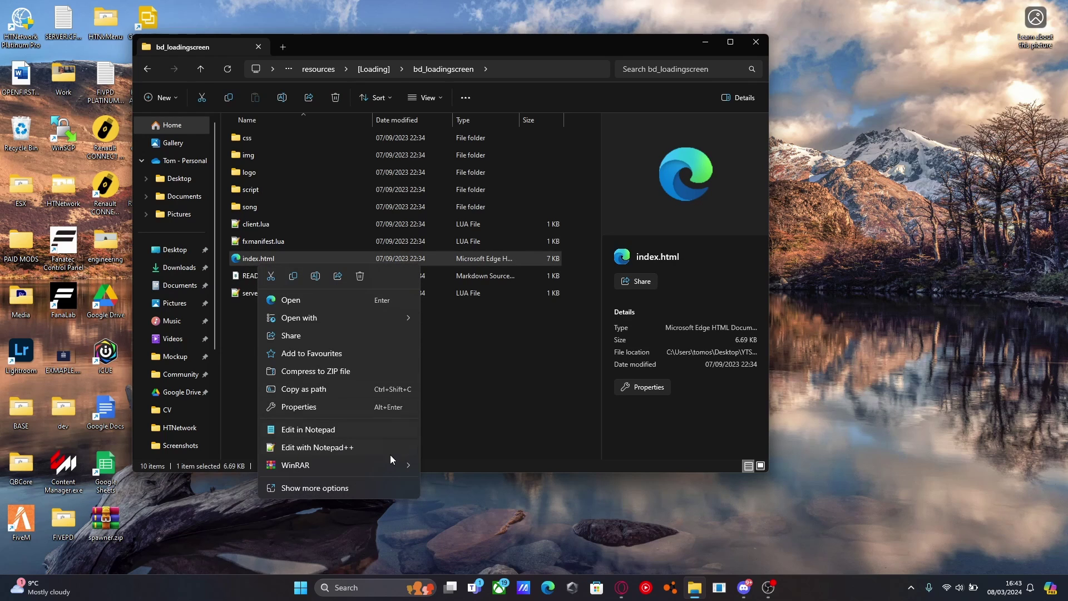
{"action": "left_click", "coordinate": [323, 448]}
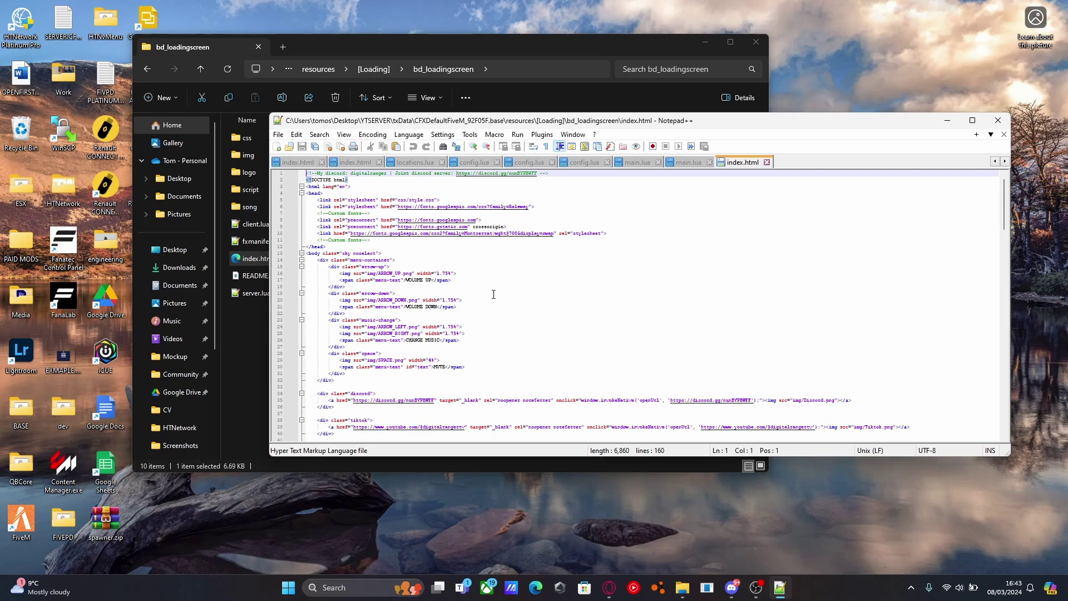
Look through index.html and examine the names and roles in the STAFF TEAM entries.
{"action": "scroll", "coordinate": [497, 299], "scroll_direction": "up", "scroll_amount": 3}
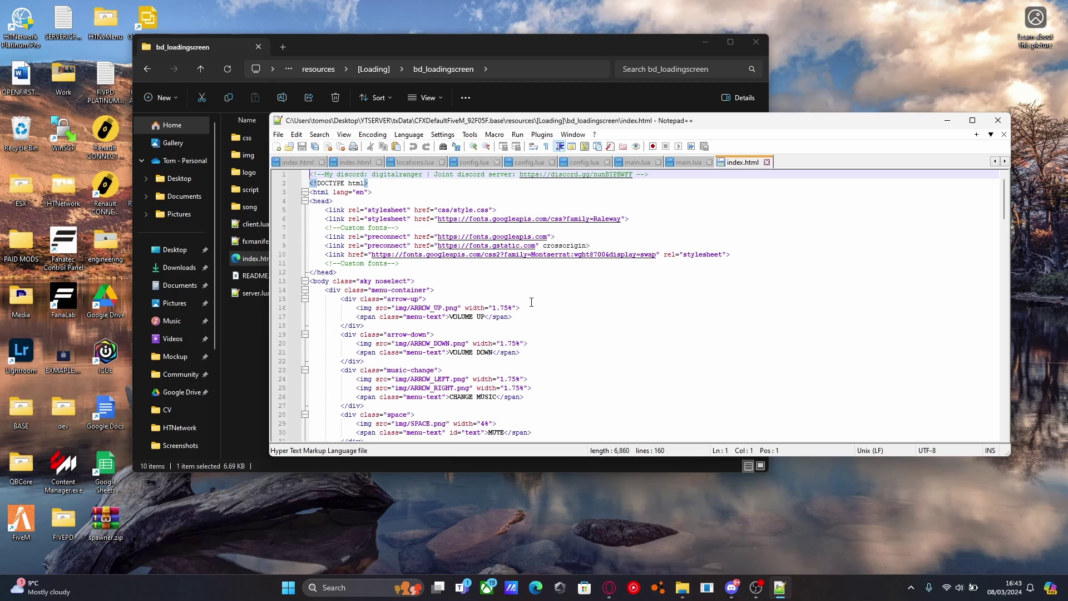
{"action": "scroll", "coordinate": [531, 302], "scroll_direction": "down", "scroll_amount": 20}
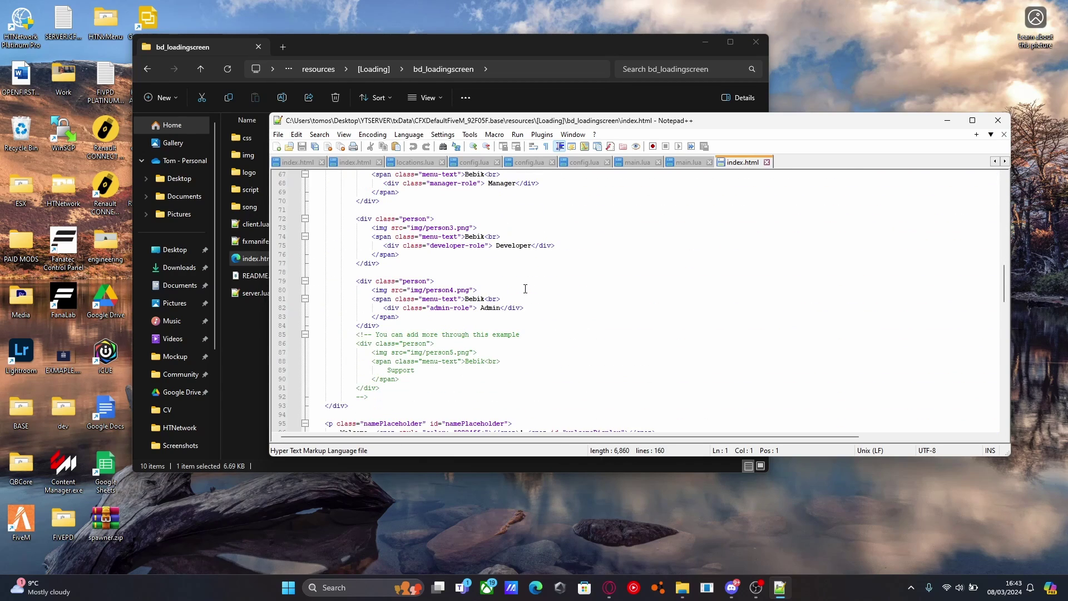
{"action": "scroll", "coordinate": [525, 288], "scroll_direction": "down", "scroll_amount": 11}
{"action": "scroll", "coordinate": [304, 248], "scroll_direction": "up", "scroll_amount": 9}
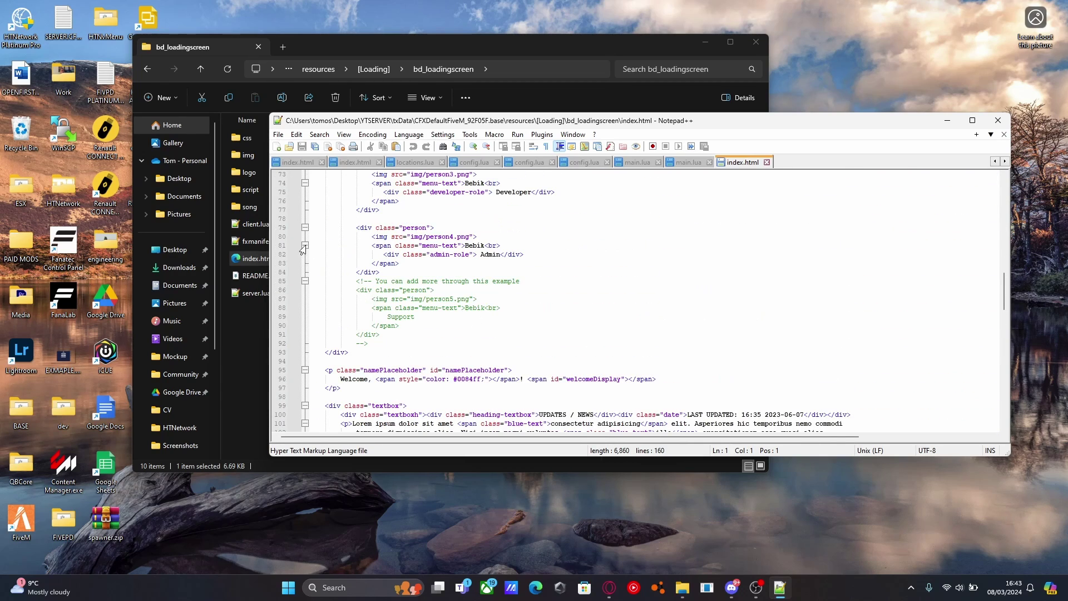
{"action": "scroll", "coordinate": [539, 305], "scroll_direction": "up", "scroll_amount": 5}
{"action": "double_click", "coordinate": [502, 263]}
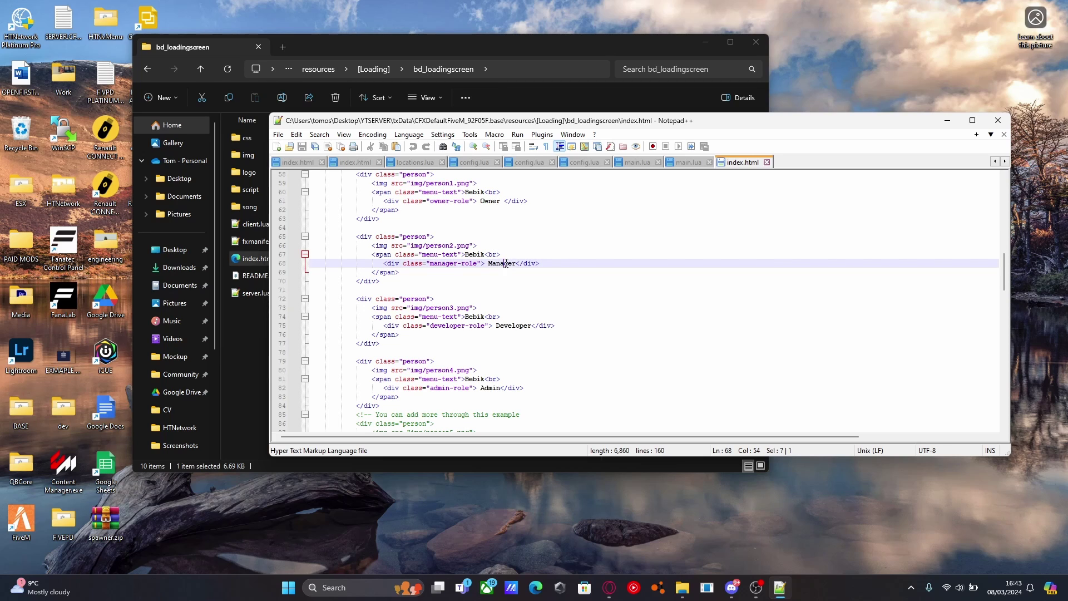
{"action": "double_click", "coordinate": [474, 254]}
{"action": "scroll", "coordinate": [526, 328], "scroll_direction": "up", "scroll_amount": 5}
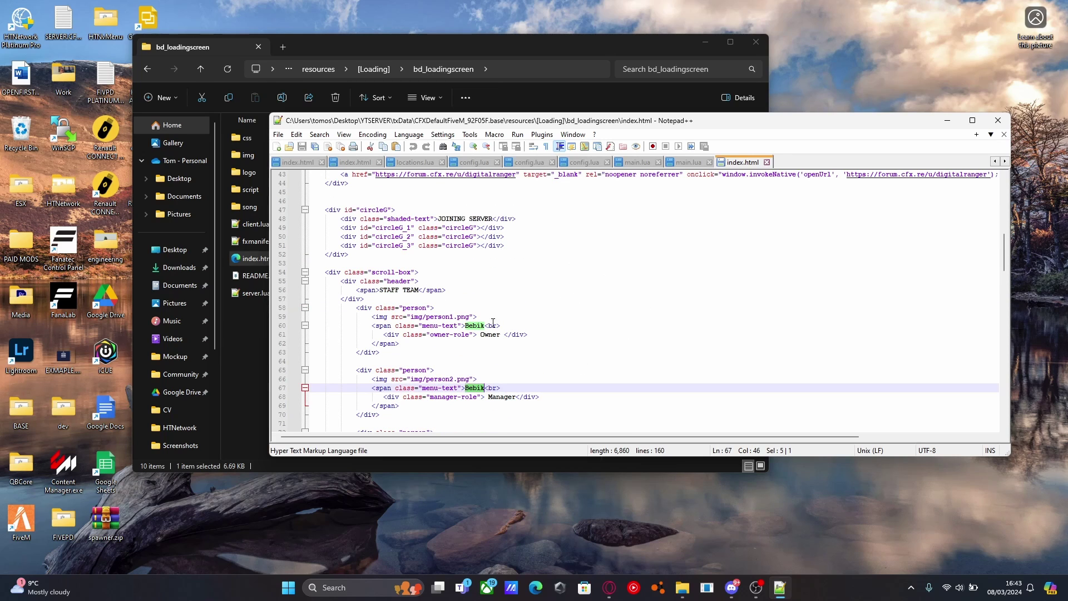
Review the JOINING SERVER text, the social and website links, and the menu labels in index.html.
{"action": "scroll", "coordinate": [462, 284], "scroll_direction": "up", "scroll_amount": 3}
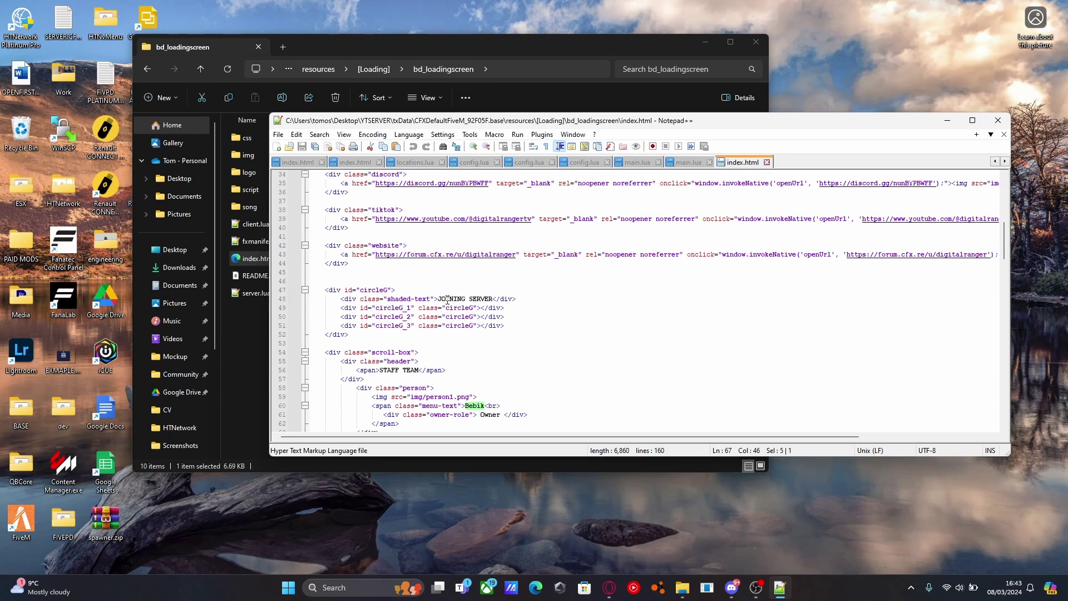
{"action": "left_click_drag", "start_coordinate": [440, 299], "coordinate": [491, 300]}
{"action": "scroll", "coordinate": [498, 304], "scroll_direction": "up", "scroll_amount": 7}
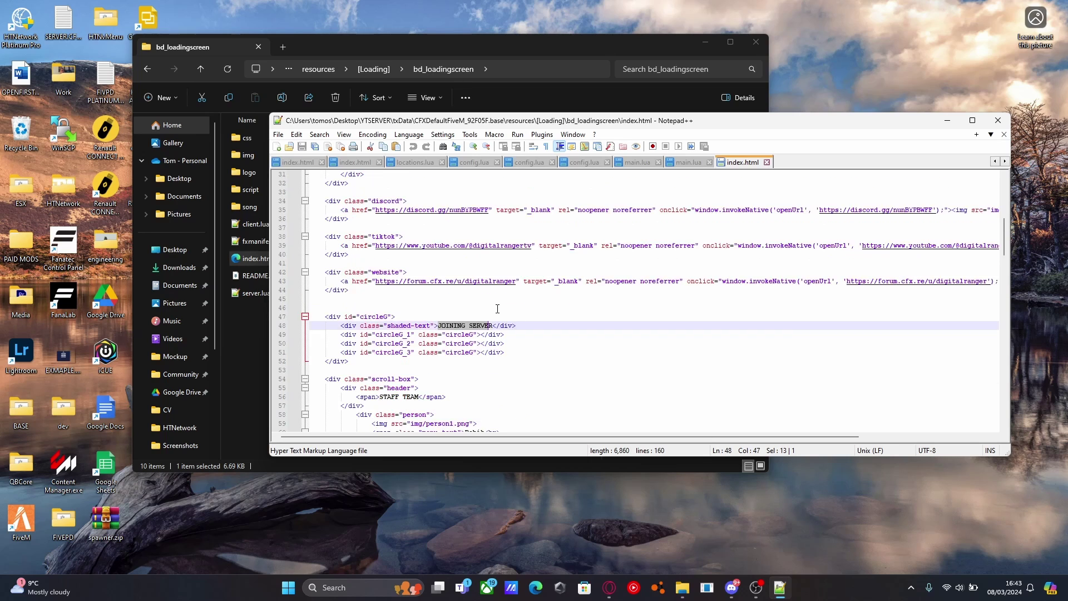
{"action": "scroll", "coordinate": [500, 304], "scroll_direction": "down", "scroll_amount": 5}
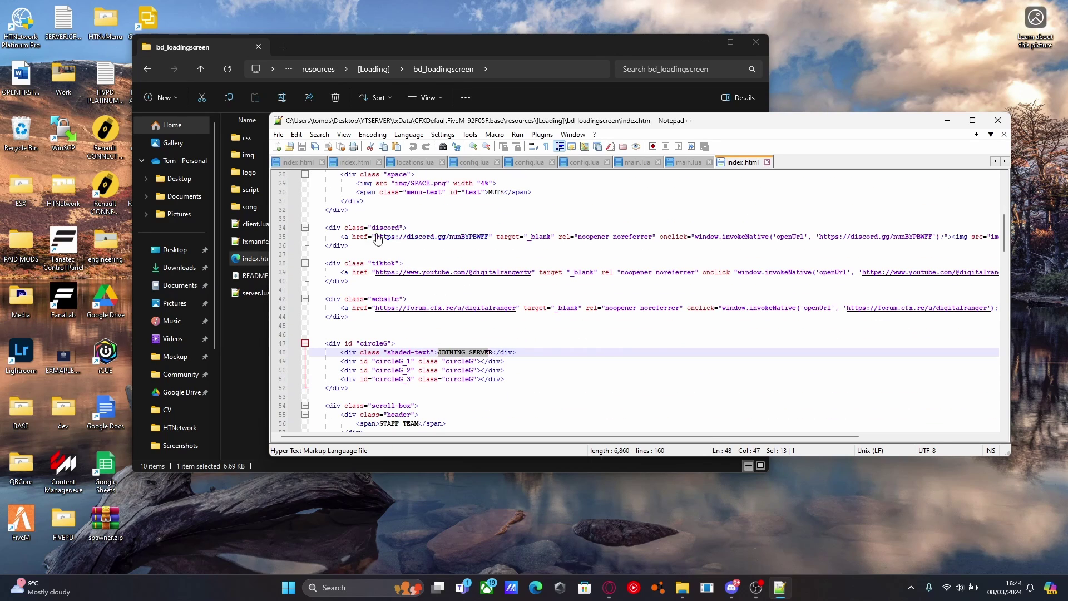
{"action": "scroll", "coordinate": [451, 315], "scroll_direction": "up", "scroll_amount": 9}
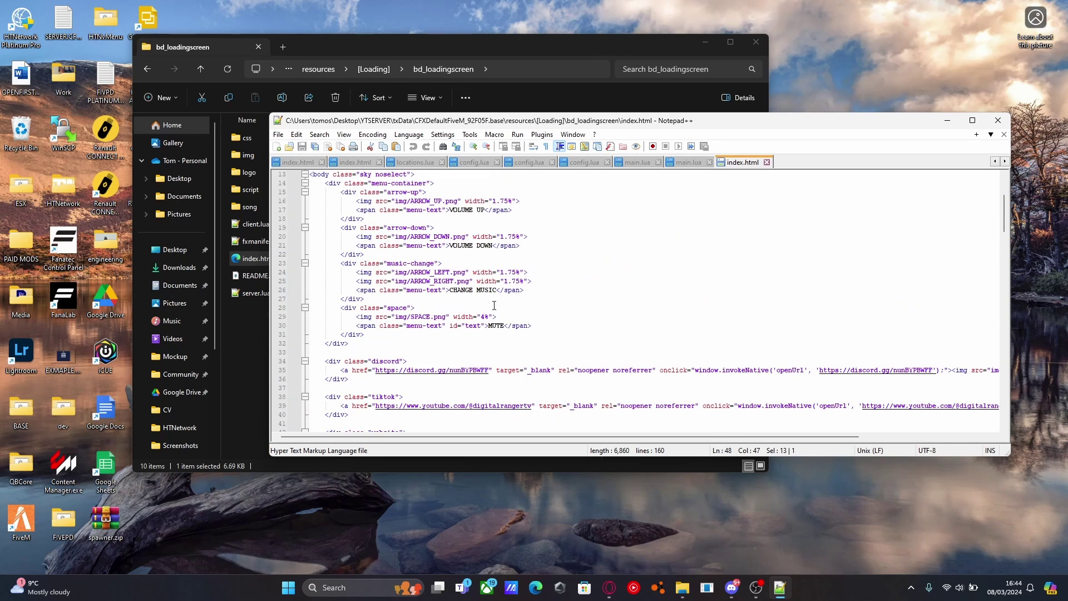
{"action": "scroll", "coordinate": [537, 317], "scroll_direction": "down", "scroll_amount": 1}
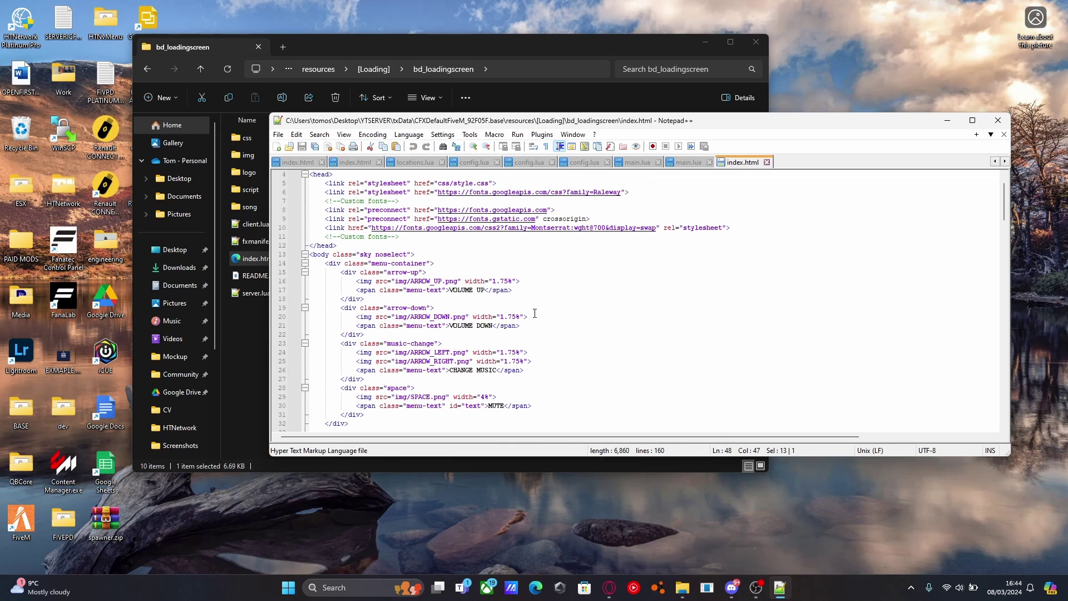
Locate the video-background iframe and its embed-format comment in index.html.
{"action": "scroll", "coordinate": [508, 251], "scroll_direction": "down", "scroll_amount": 20}
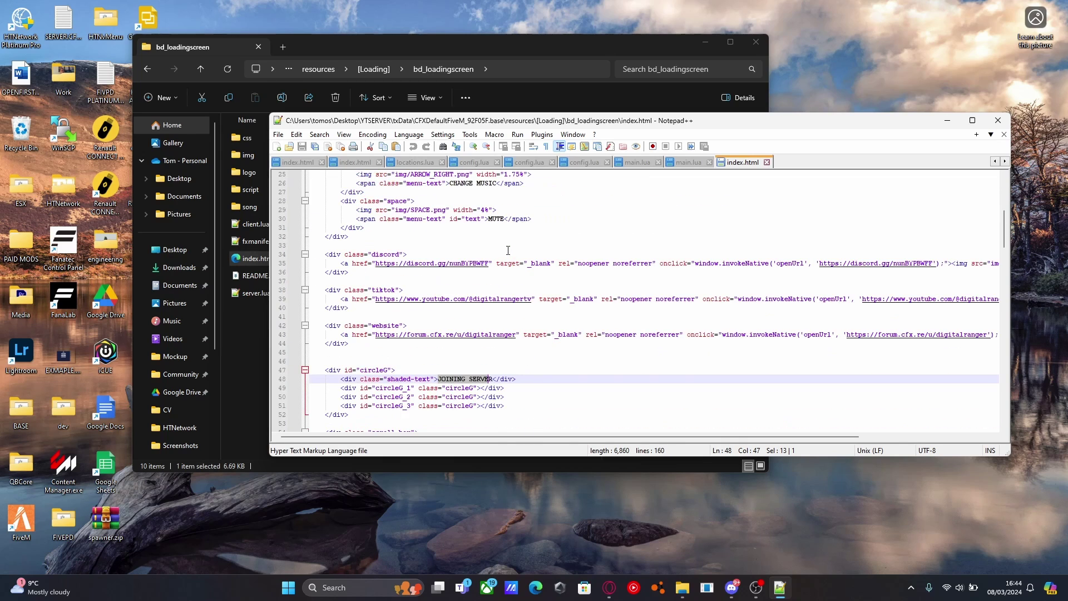
{"action": "scroll", "coordinate": [507, 251], "scroll_direction": "down", "scroll_amount": 8}
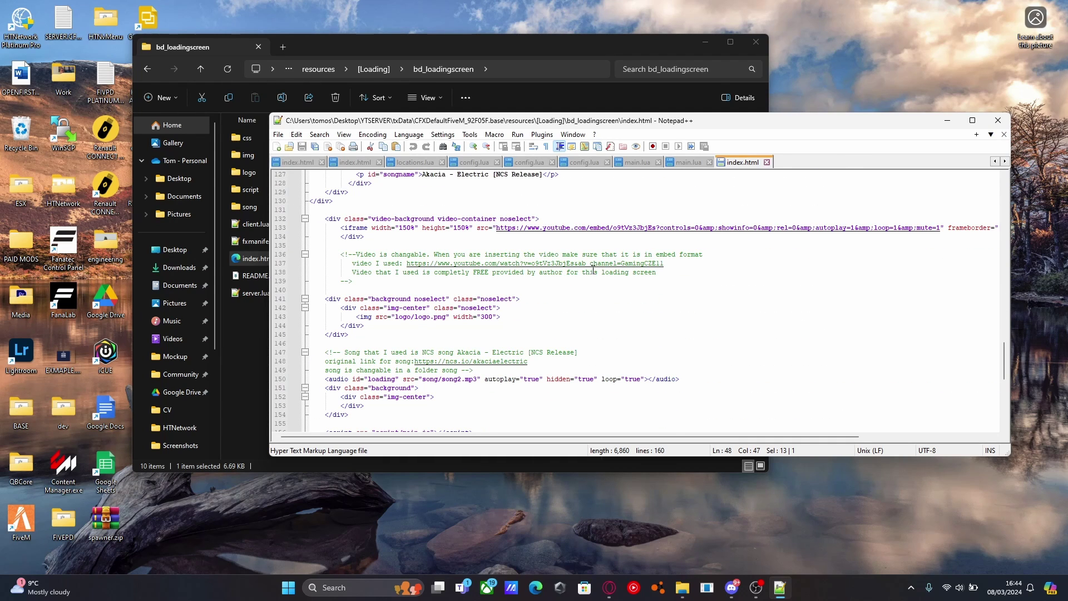
{"action": "scroll", "coordinate": [593, 269], "scroll_direction": "up", "scroll_amount": 2}
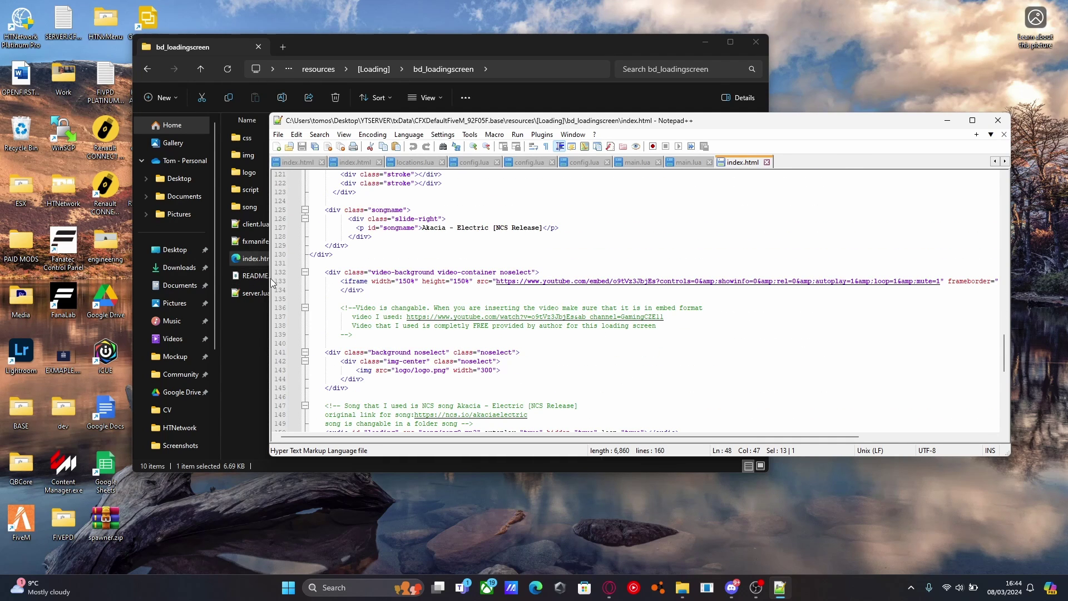
{"action": "left_click", "coordinate": [454, 272]}
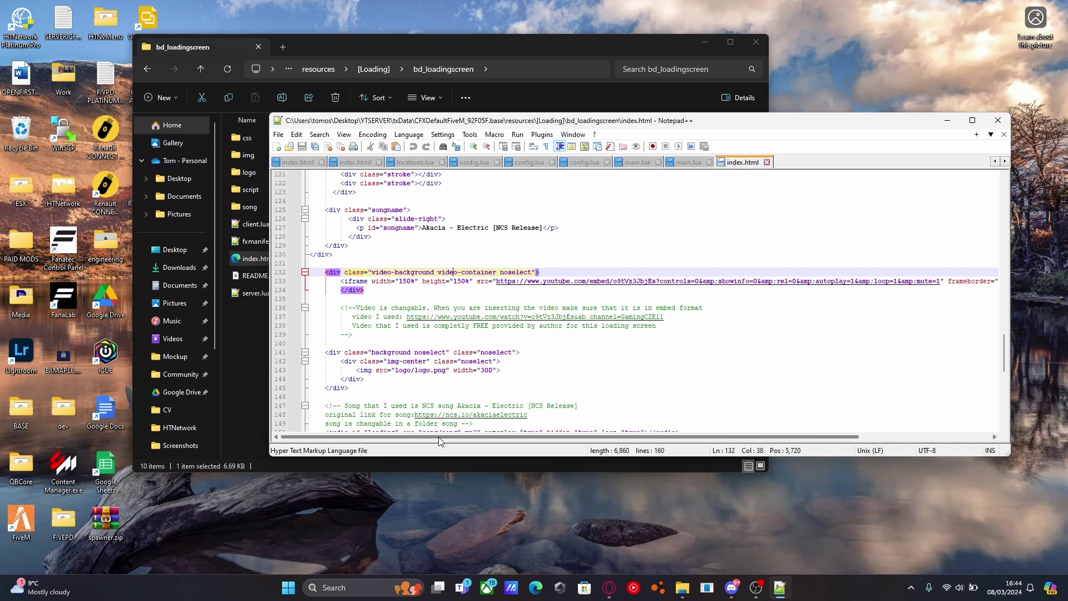
{"action": "left_click_drag", "start_coordinate": [440, 436], "coordinate": [442, 408]}
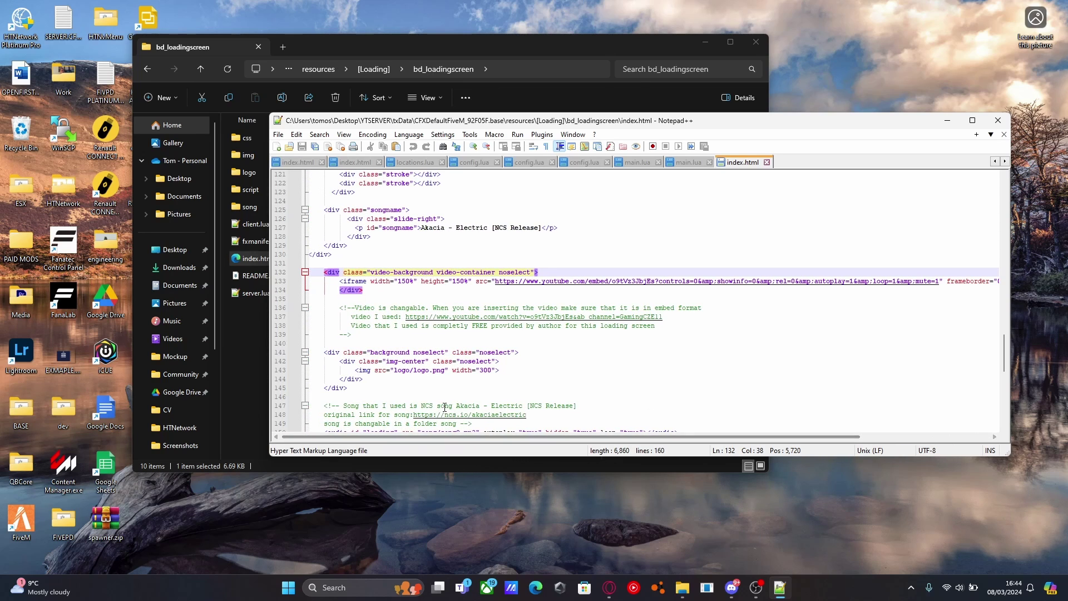
Switch to the browser's "FiveM Loading Screen" YouTube video and bring up its embed code through the sharing options.
{"action": "left_click", "coordinate": [605, 595]}
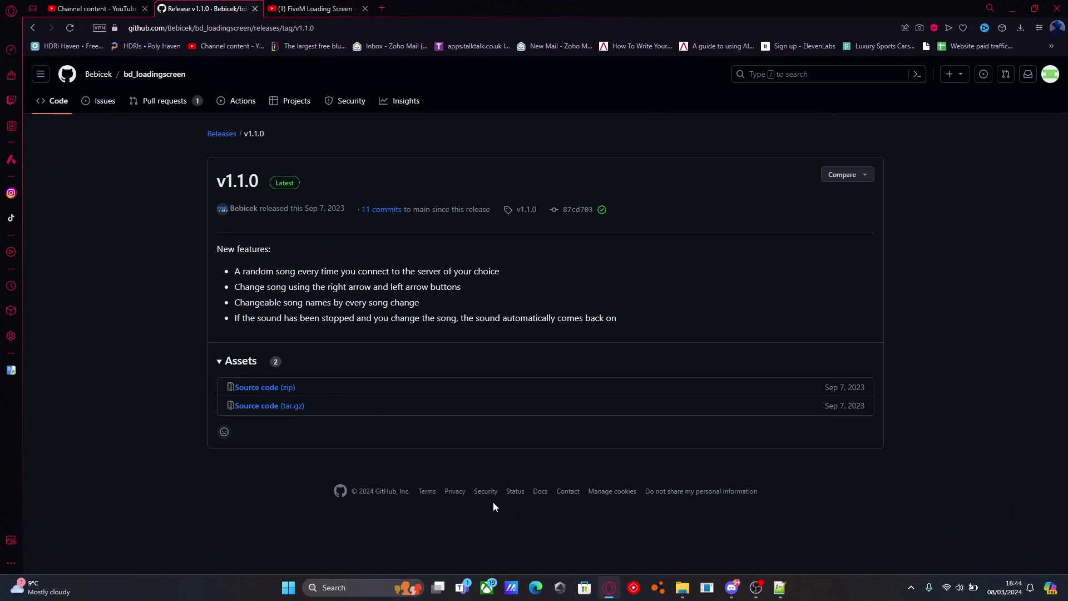
{"action": "left_click", "coordinate": [350, 7]}
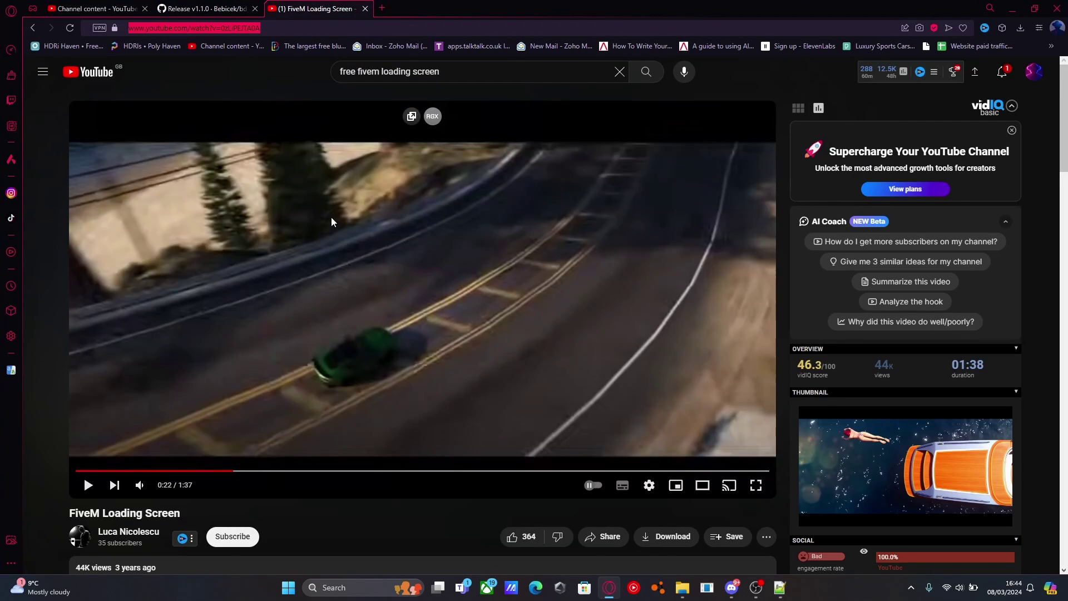
{"action": "scroll", "coordinate": [661, 286], "scroll_direction": "down", "scroll_amount": 4}
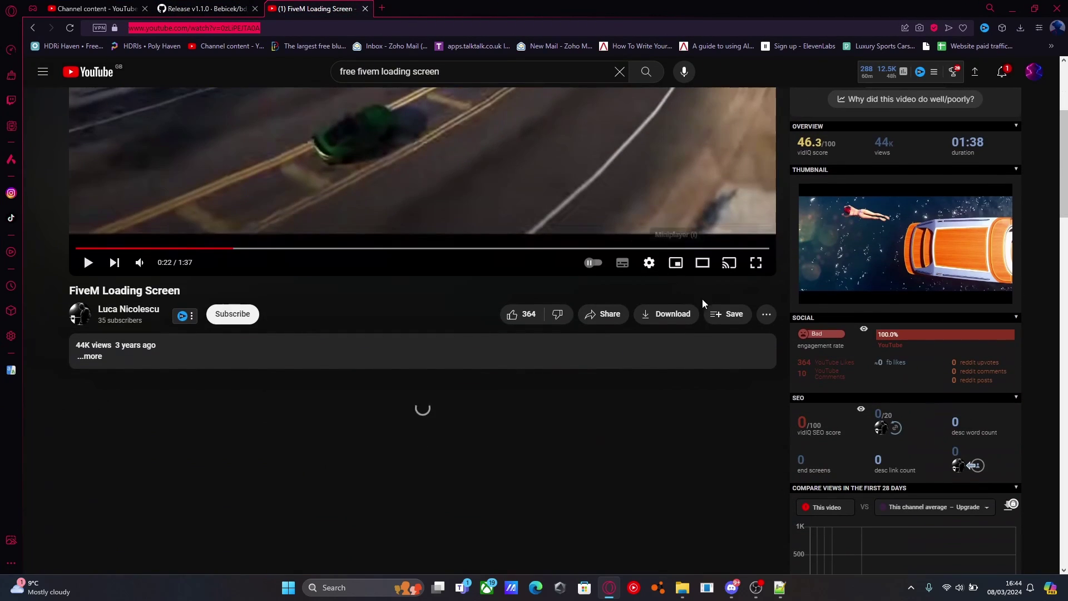
{"action": "left_click", "coordinate": [606, 314]}
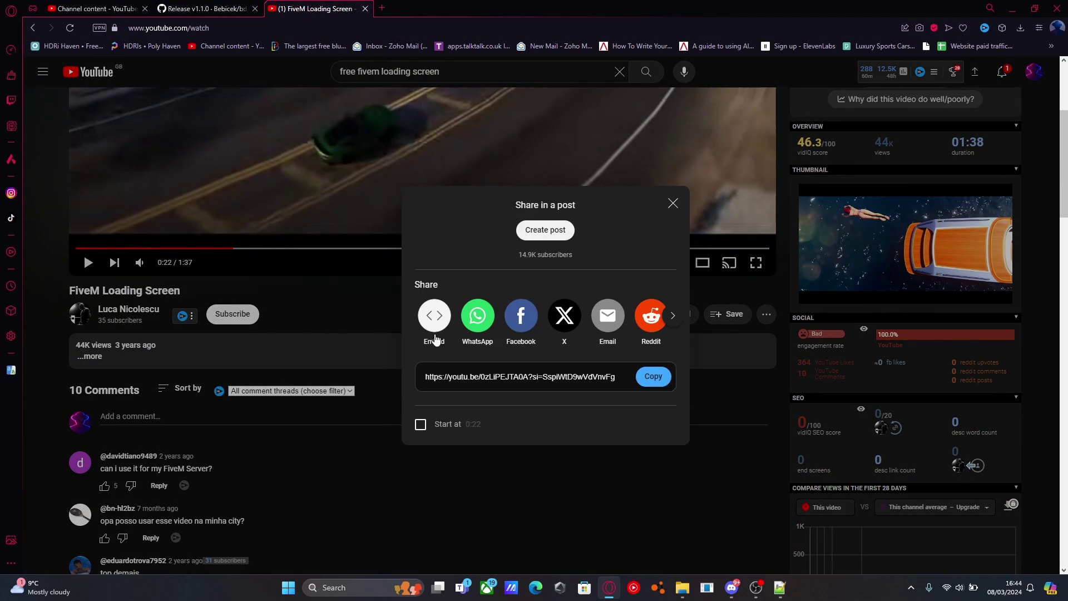
{"action": "left_click", "coordinate": [435, 321]}
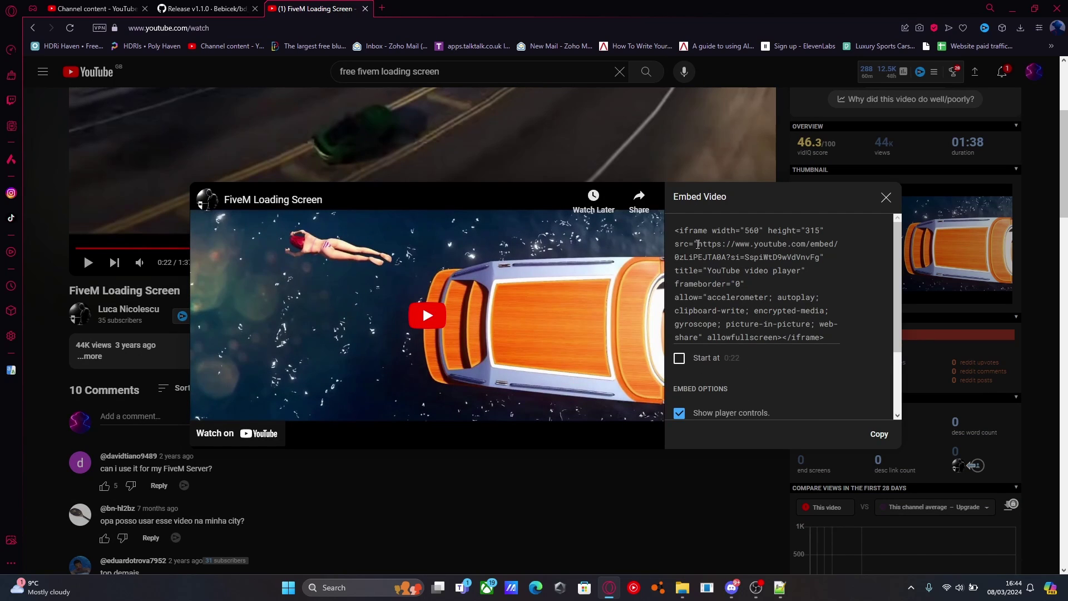
{"action": "left_click_drag", "start_coordinate": [716, 251], "coordinate": [731, 265]}
{"action": "left_click", "coordinate": [725, 259]}
{"action": "left_click_drag", "start_coordinate": [716, 252], "coordinate": [701, 248]}
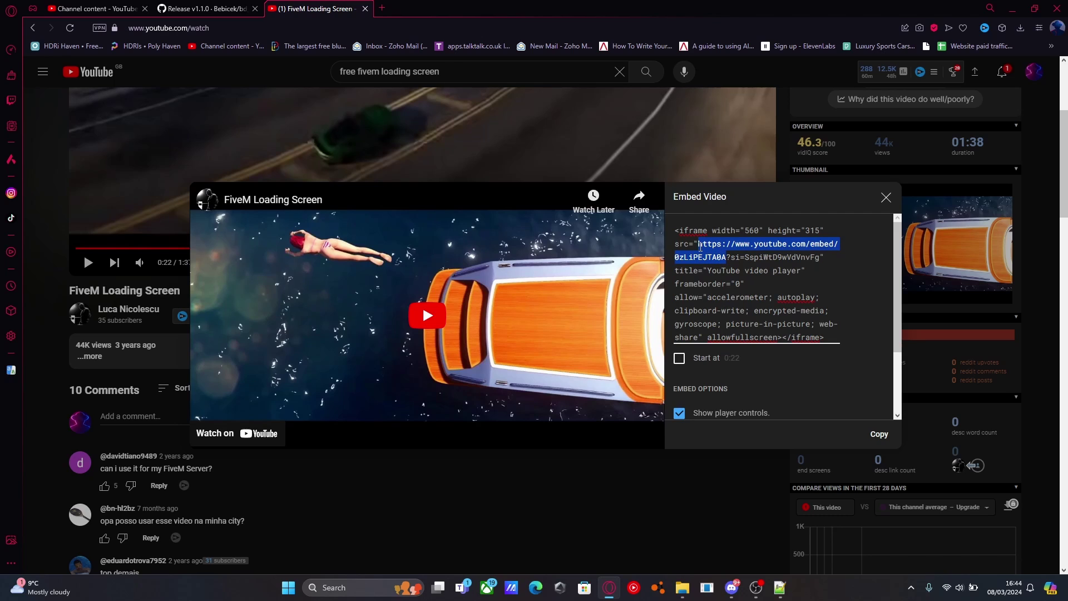
{"action": "left_click", "coordinate": [724, 246]}
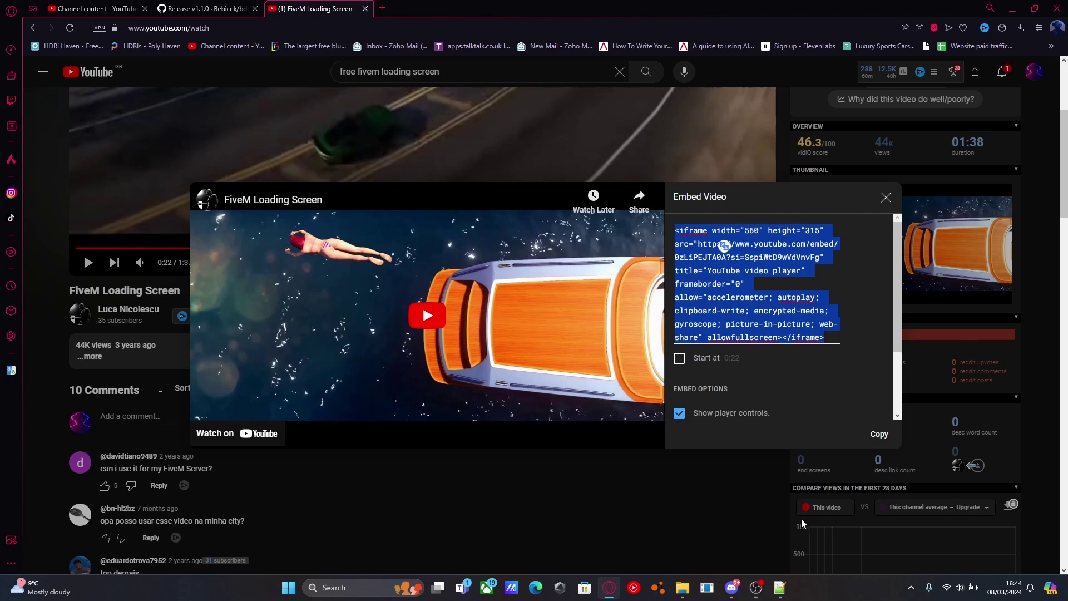
{"action": "left_click", "coordinate": [780, 590]}
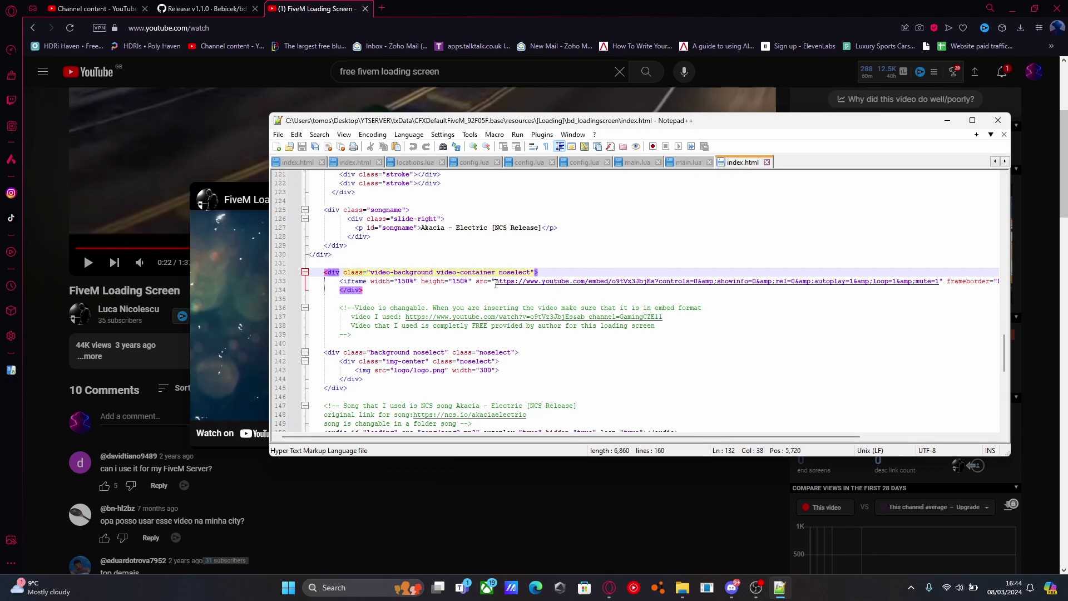
{"action": "left_click", "coordinate": [495, 282]}
{"action": "left_click_drag", "start_coordinate": [502, 285], "coordinate": [589, 281]}
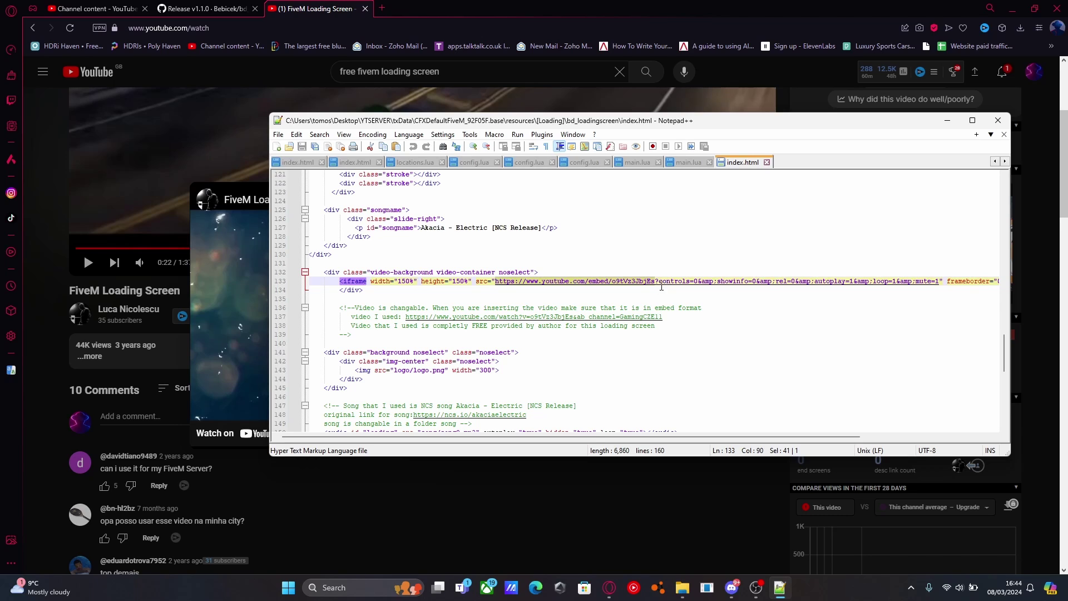
{"action": "type", "text": "https://www.youtube.com/embed/0zLiPEJTA0A"}
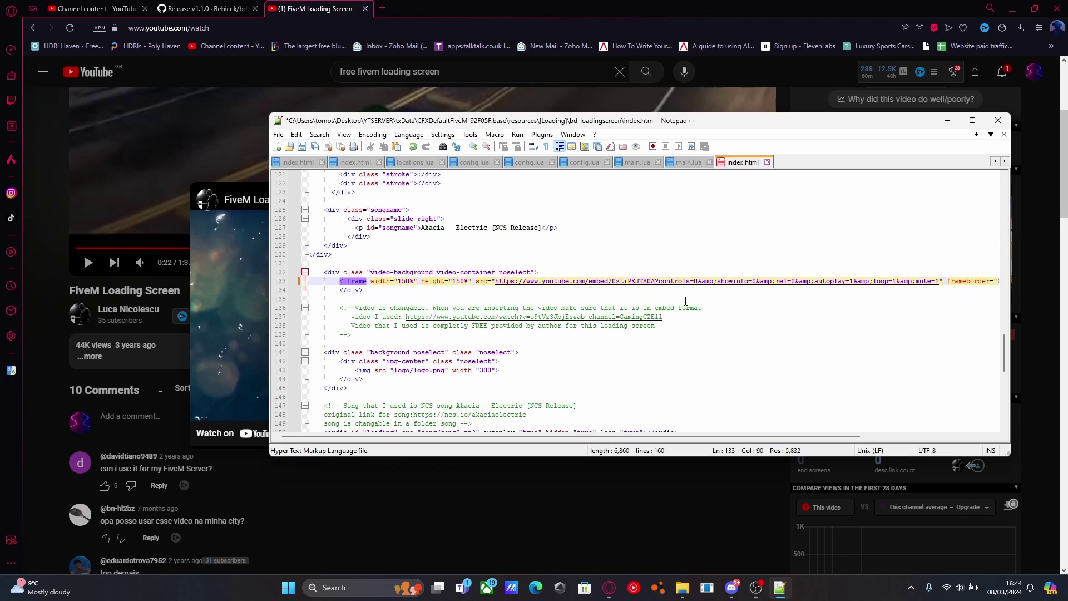
{"action": "left_click", "coordinate": [302, 149]}
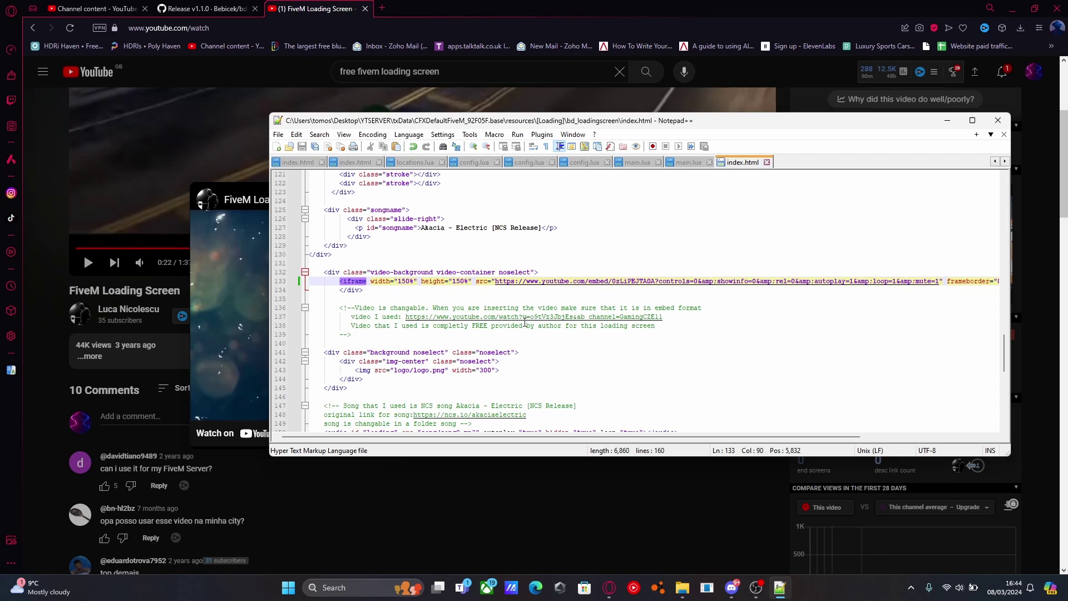
Check the logo image and song entries near the end of index.html and close the editor.
{"action": "scroll", "coordinate": [470, 310], "scroll_direction": "down", "scroll_amount": 4}
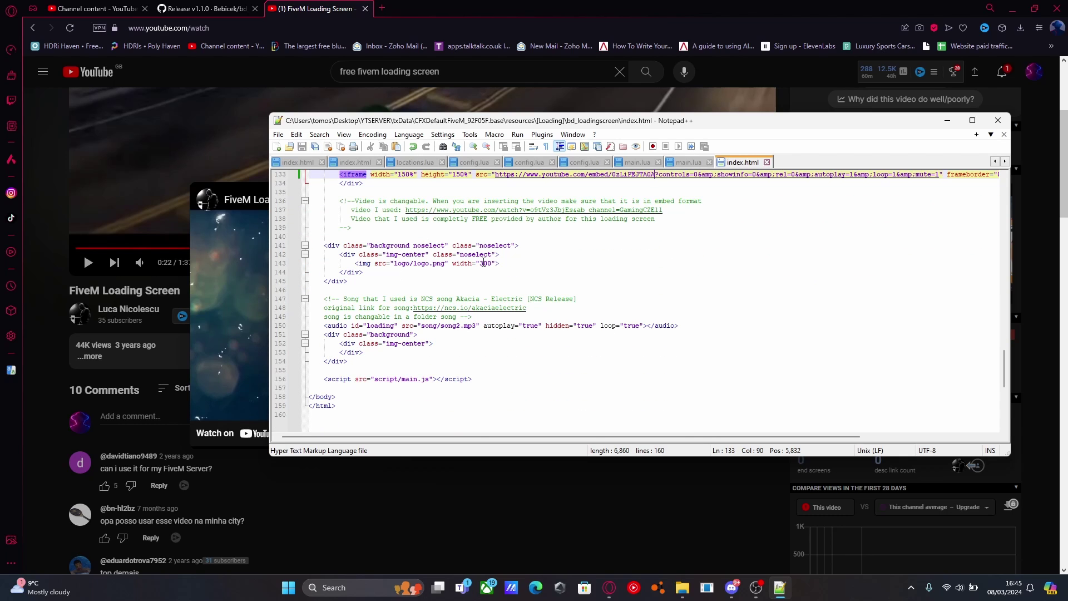
{"action": "scroll", "coordinate": [444, 321], "scroll_direction": "up", "scroll_amount": 7}
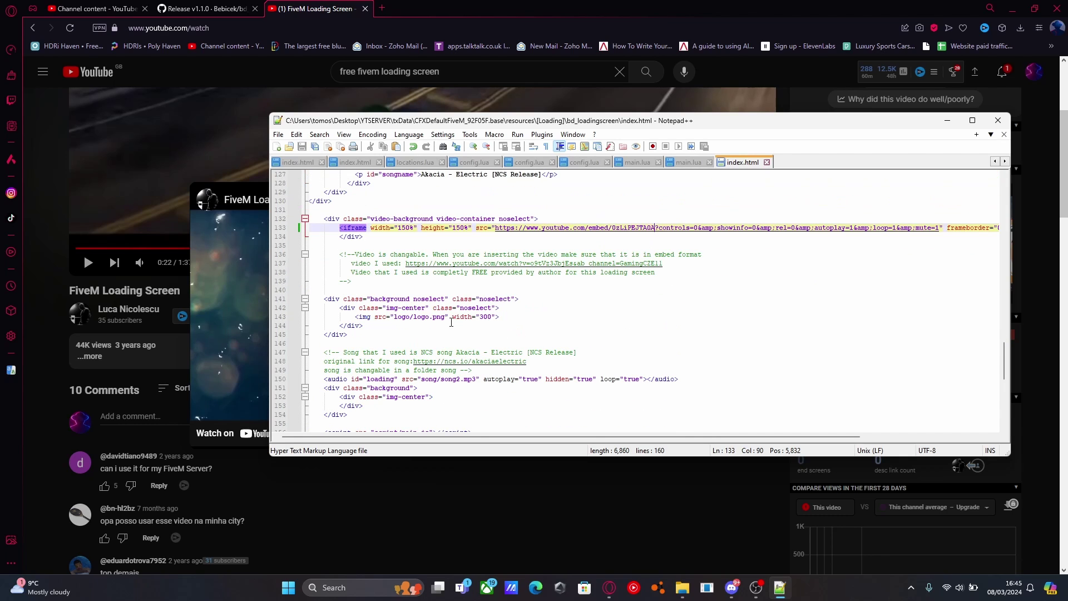
{"action": "left_click", "coordinate": [1000, 126]}
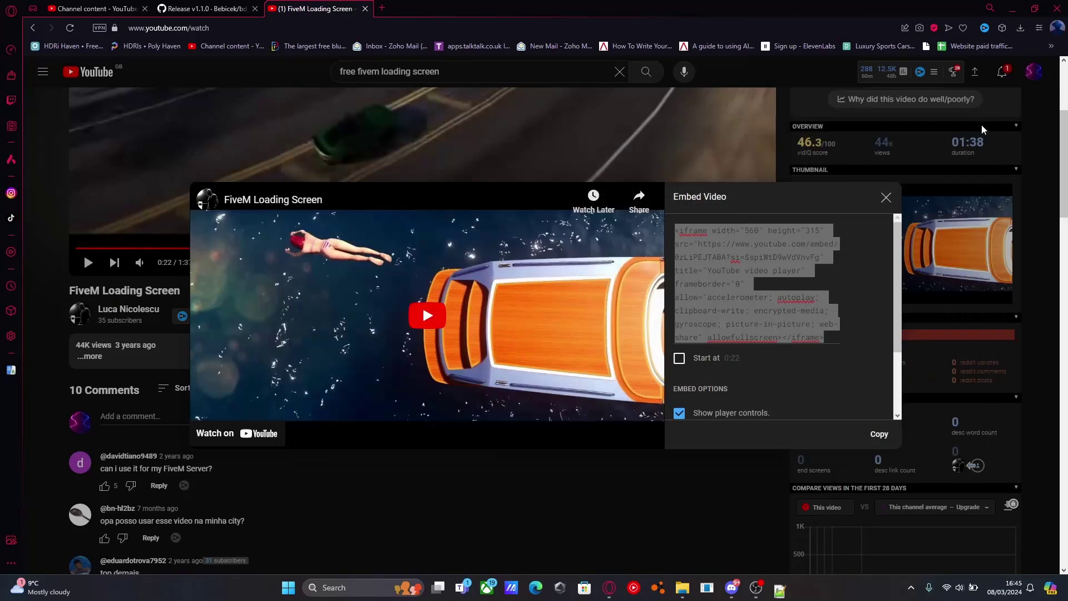
Minimise the browser and inspect logo.png in the logo folder of bd_loadingscreen, returning to the resource folder.
{"action": "left_click", "coordinate": [1016, 8]}
{"action": "double_click", "coordinate": [259, 172]}
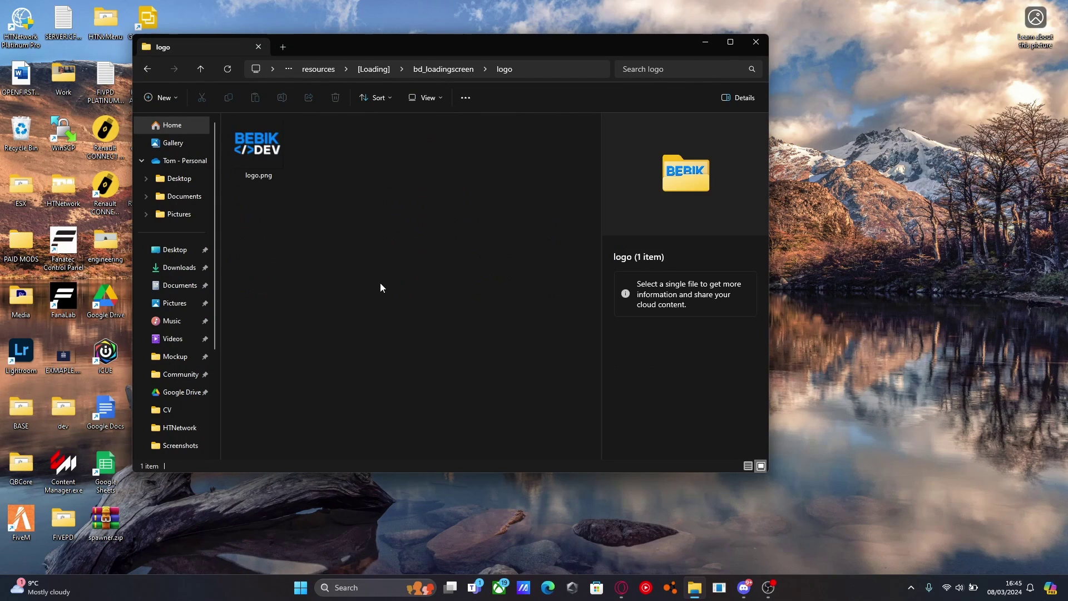
{"action": "left_click_drag", "start_coordinate": [378, 281], "coordinate": [252, 147]}
{"action": "left_click", "coordinate": [375, 211]}
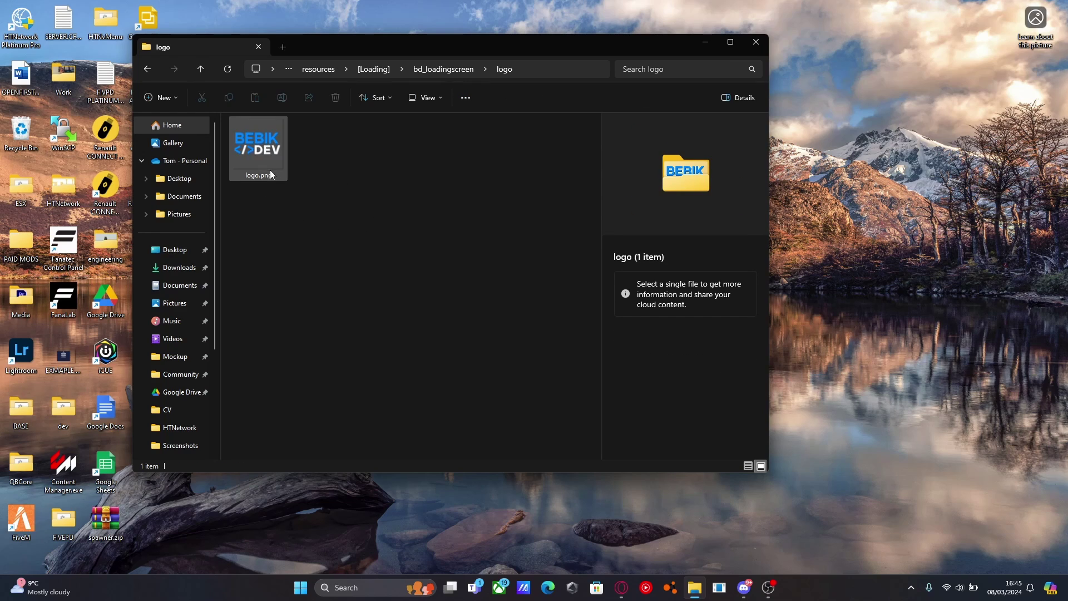
{"action": "left_click", "coordinate": [148, 70]}
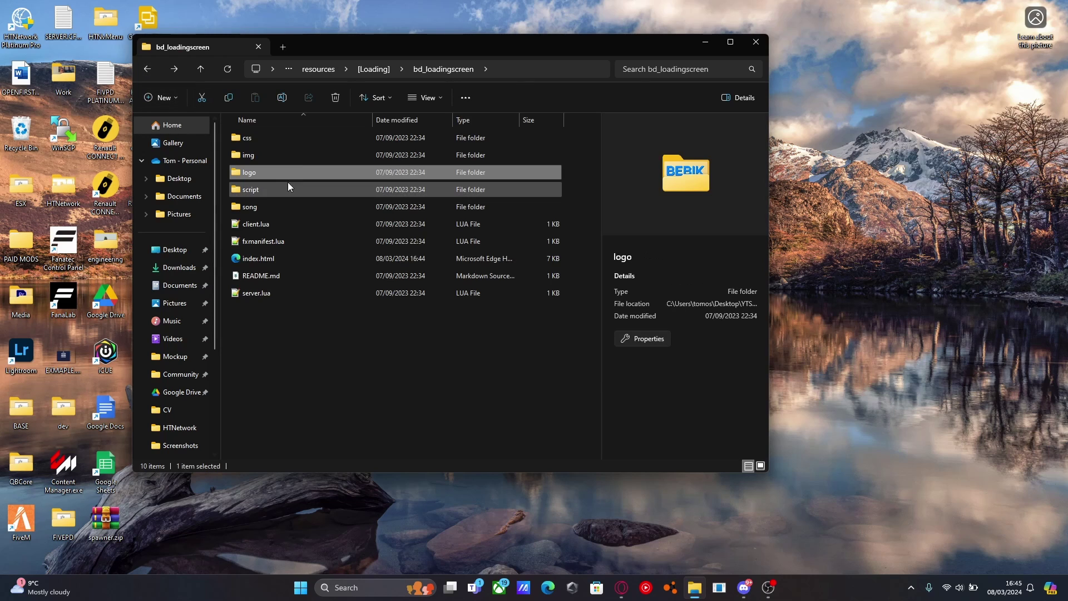
Inspect the contents of the song folder in bd_loadingscreen and return to the resource folder.
{"action": "double_click", "coordinate": [273, 201]}
{"action": "left_click_drag", "start_coordinate": [378, 313], "coordinate": [368, 268]}
{"action": "left_click", "coordinate": [147, 71]}
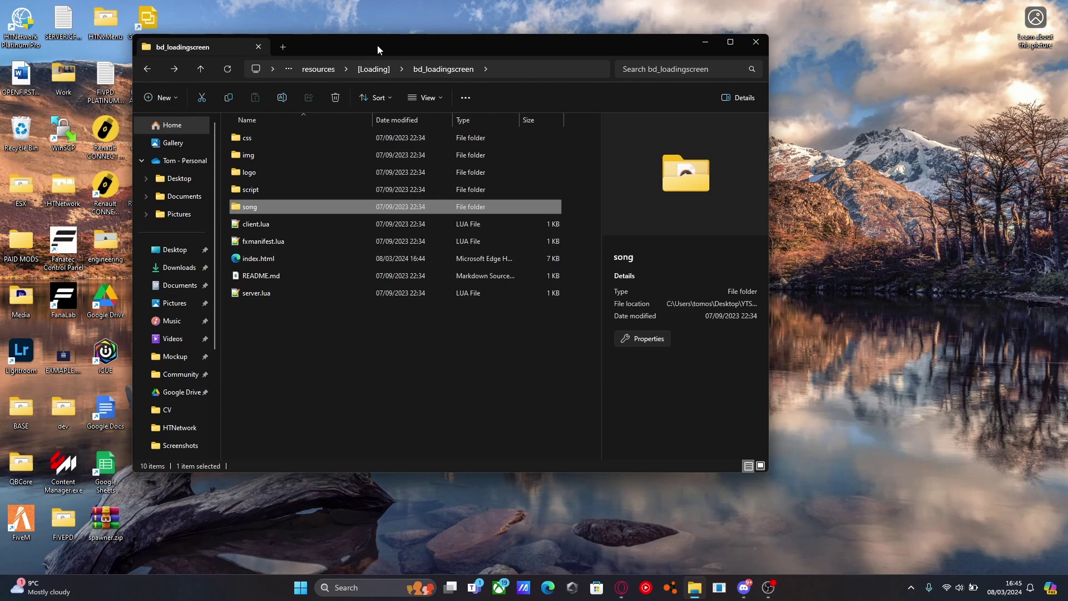
Go to the YTSERVER folder and start the server with start_7257_default.bat.
{"action": "left_click_drag", "start_coordinate": [377, 46], "coordinate": [454, 58]}
{"action": "left_click", "coordinate": [408, 85]}
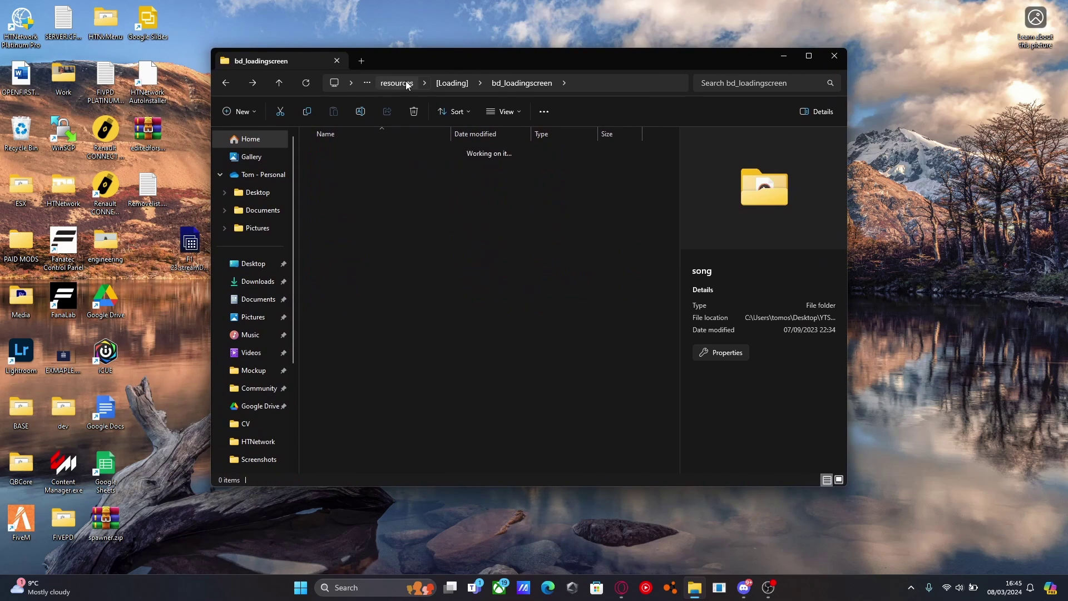
{"action": "left_click", "coordinate": [378, 82]}
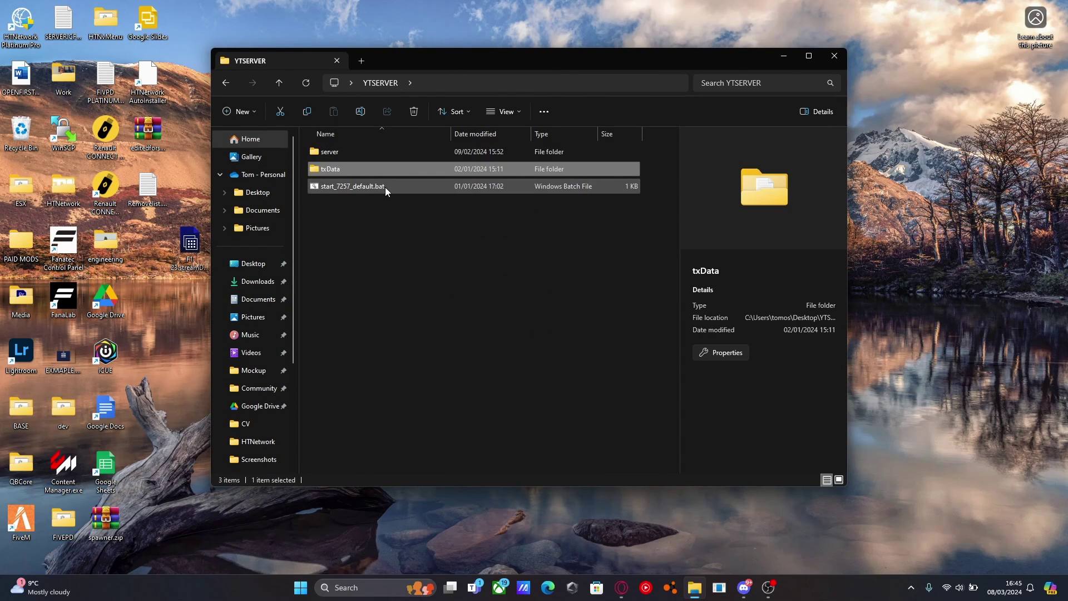
{"action": "left_click", "coordinate": [389, 190]}
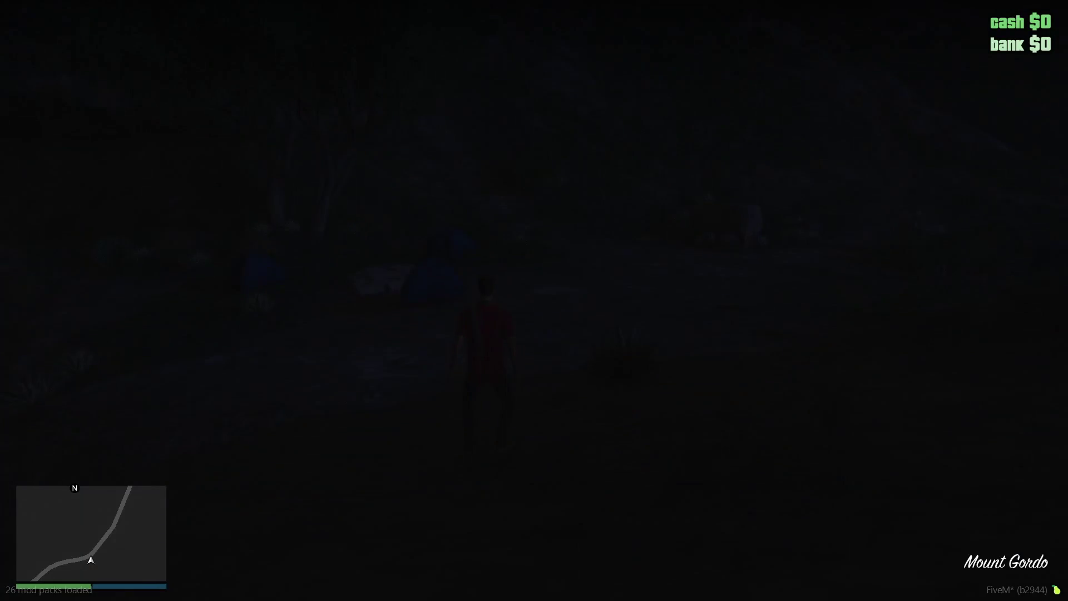
{"action": "key", "text": "w"}
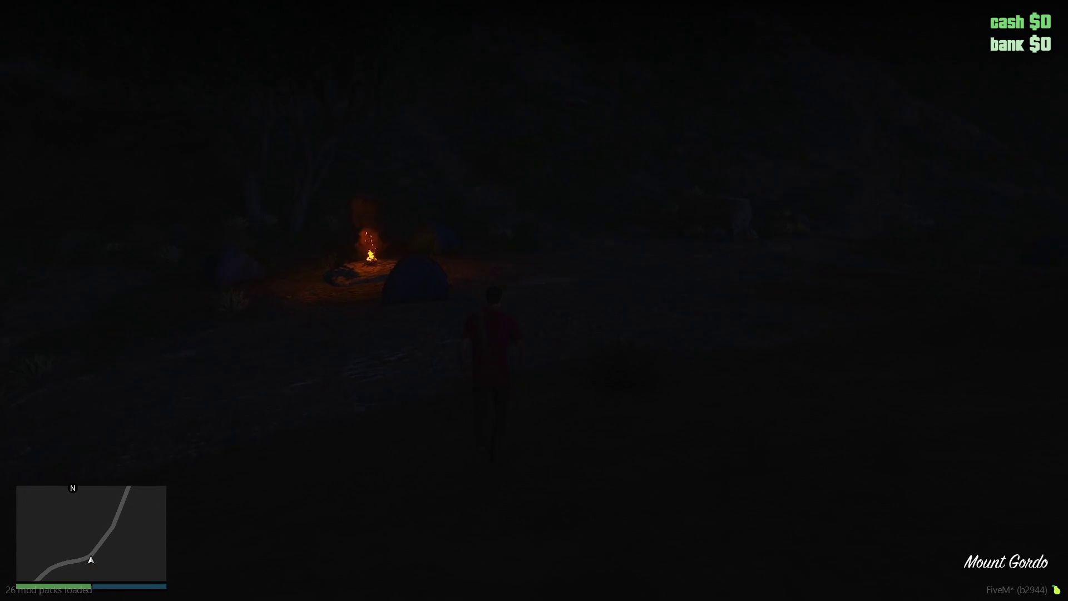